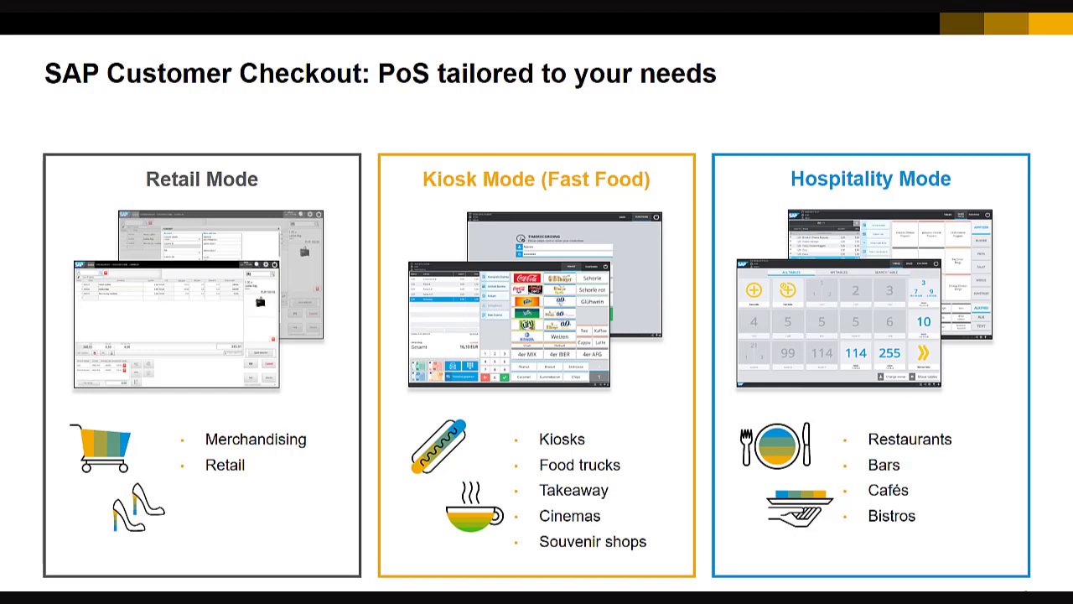
# Advance the presentation past the three-modes overview slide.
pyautogui.press('Right')
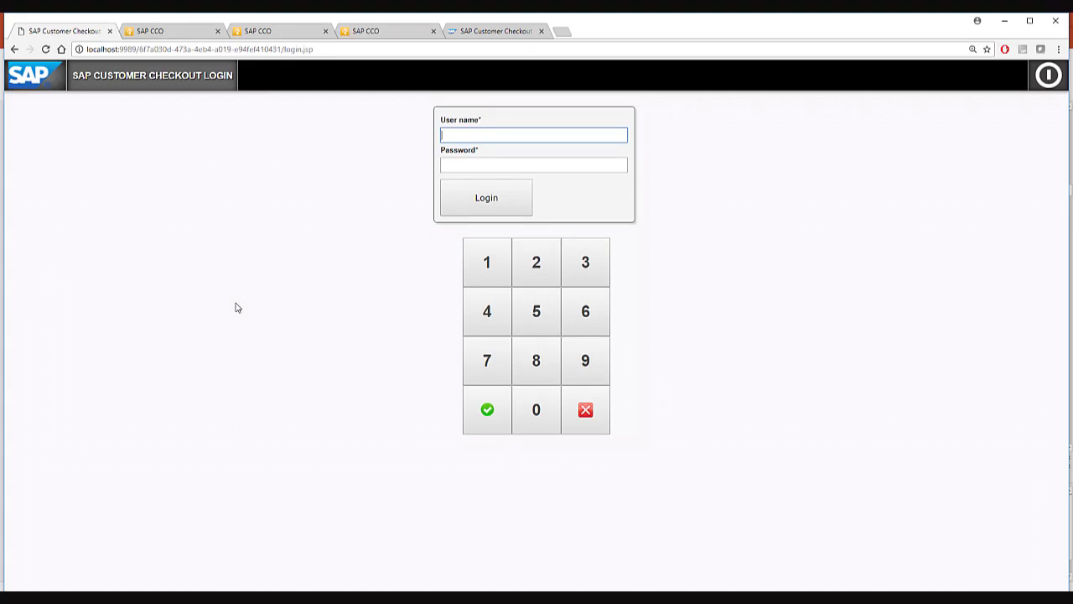
# Log in to the checkout, then open and close the customer and article searches.
pyautogui.click(488, 209)
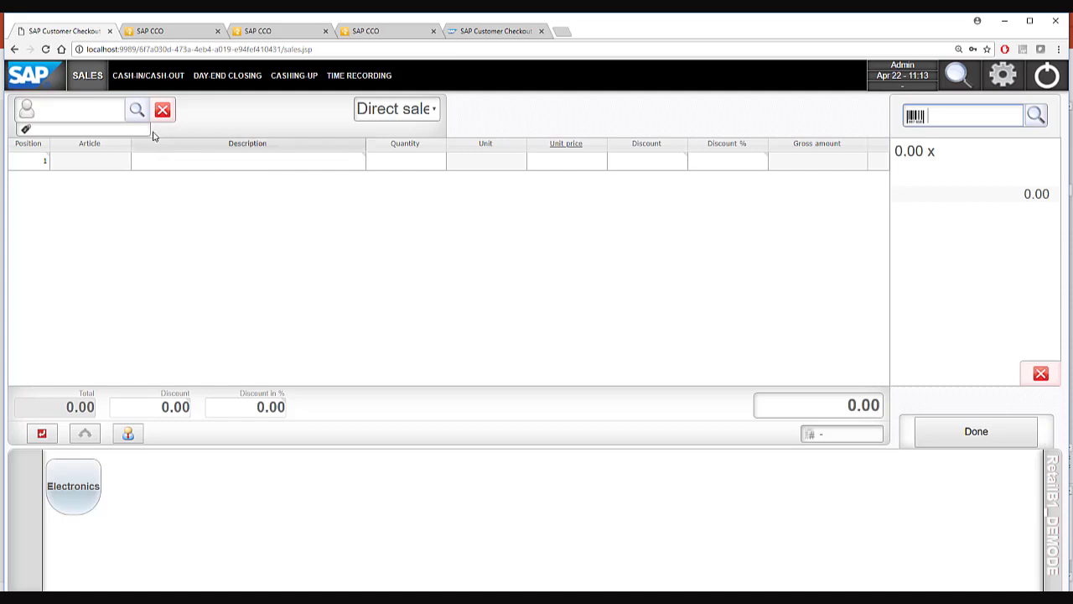
pyautogui.click(137, 110)
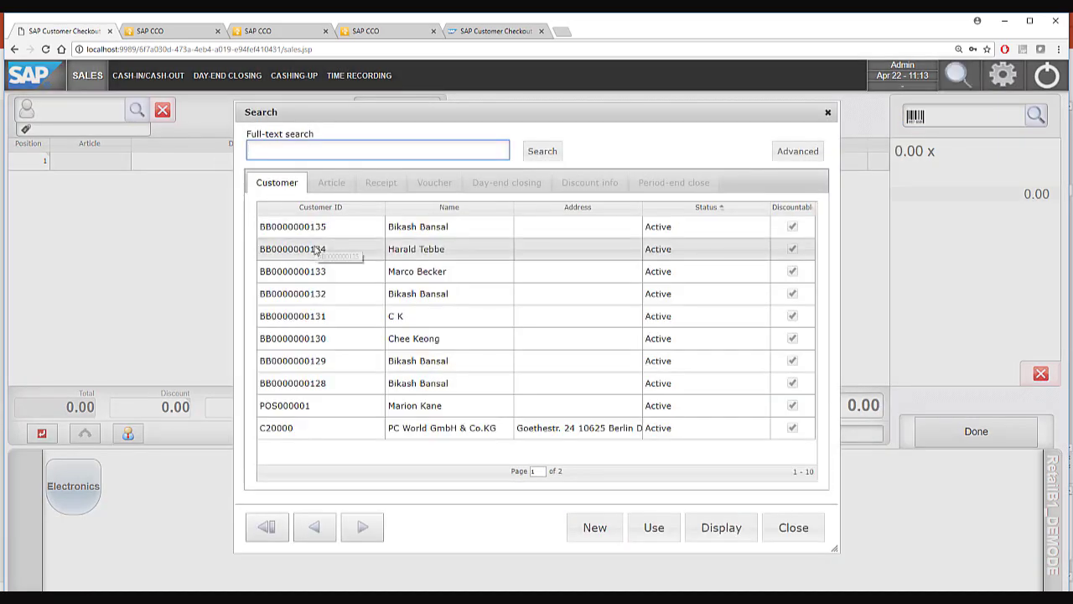
pyautogui.click(803, 533)
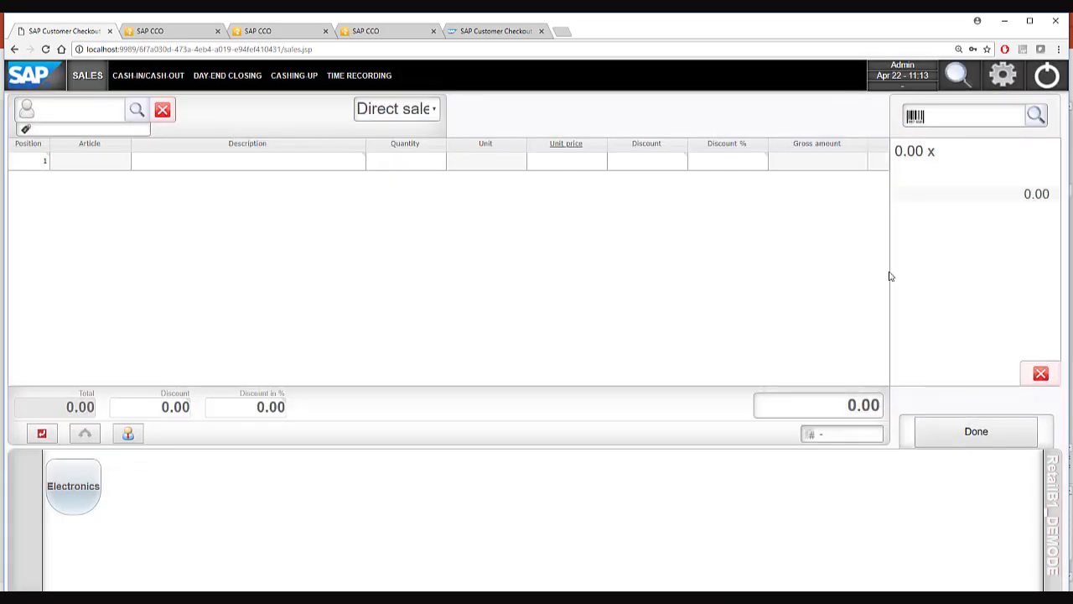
pyautogui.click(1036, 116)
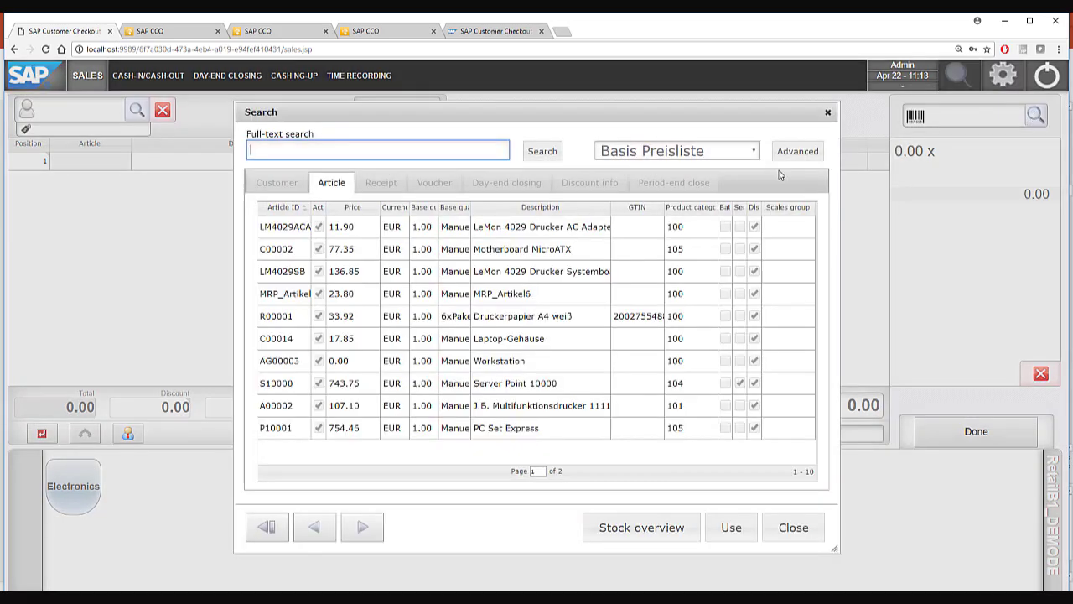
pyautogui.click(807, 537)
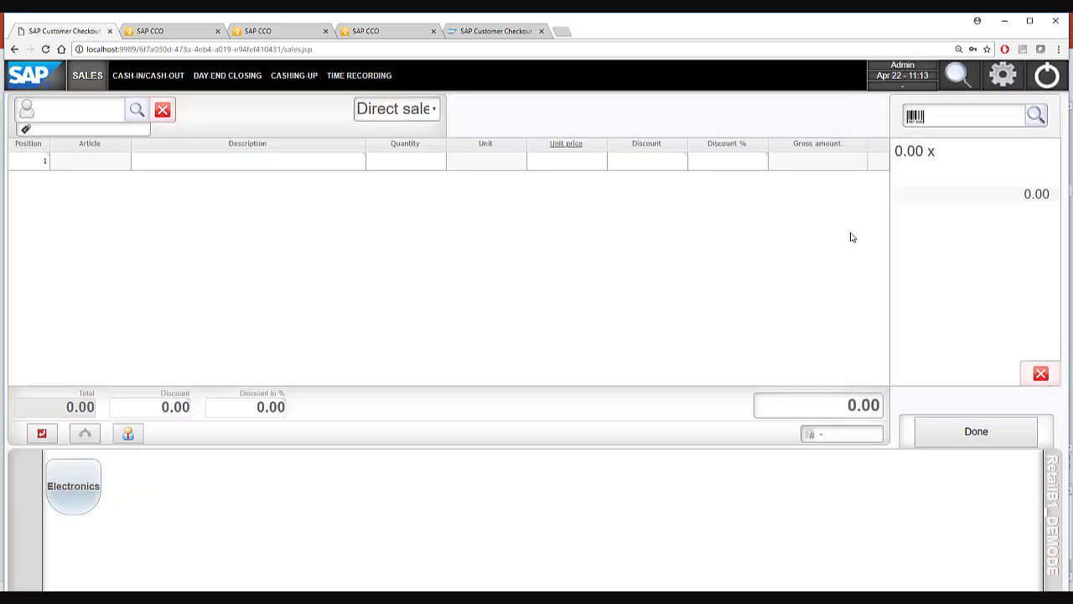
# Add articles A00001 and A00002 to the sale by barcode.
pyautogui.click(942, 116)
pyautogui.write('A00001')
pyautogui.press('Return')
pyautogui.write('A')
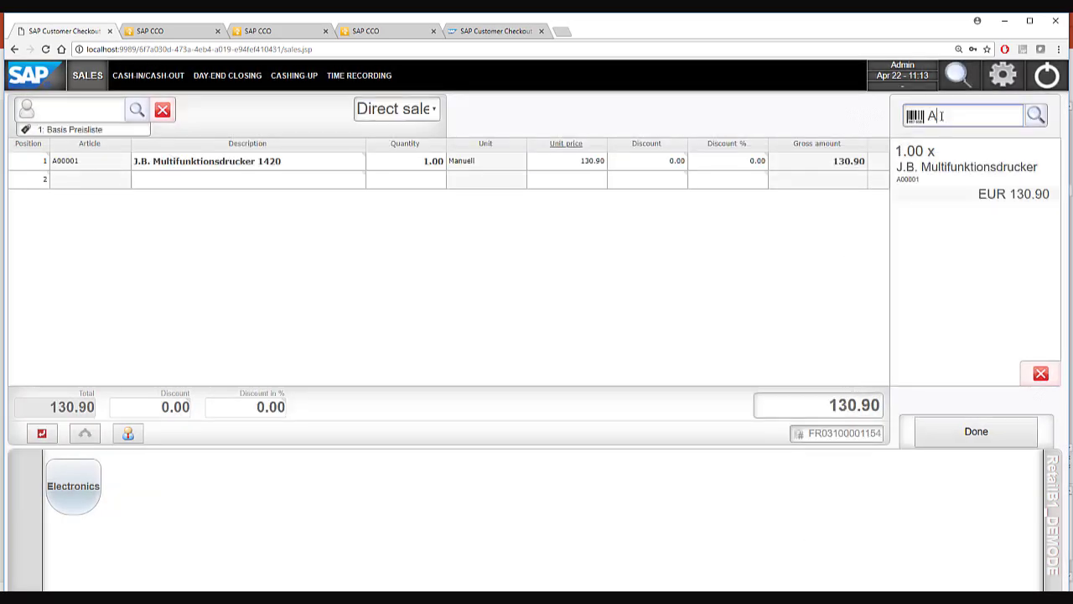
pyautogui.write('00002')
pyautogui.press('Return')
# Add USB Maus, J.B. Laptop Akku X1 and USB Speicherstick 256GB from Electronics, then proceed to payment.
pyautogui.click(74, 488)
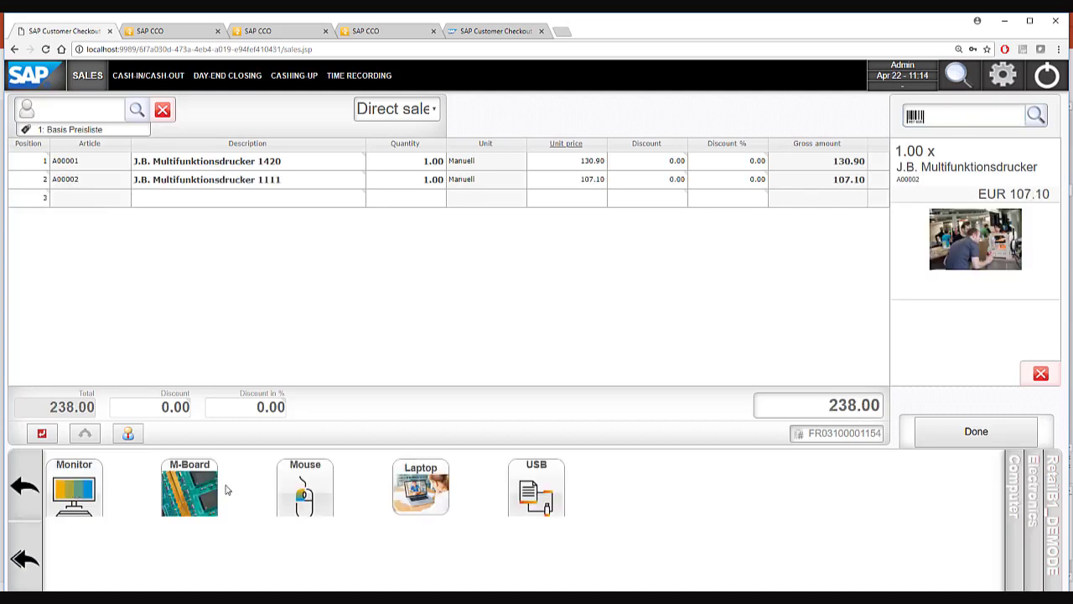
pyautogui.click(313, 493)
pyautogui.click(395, 496)
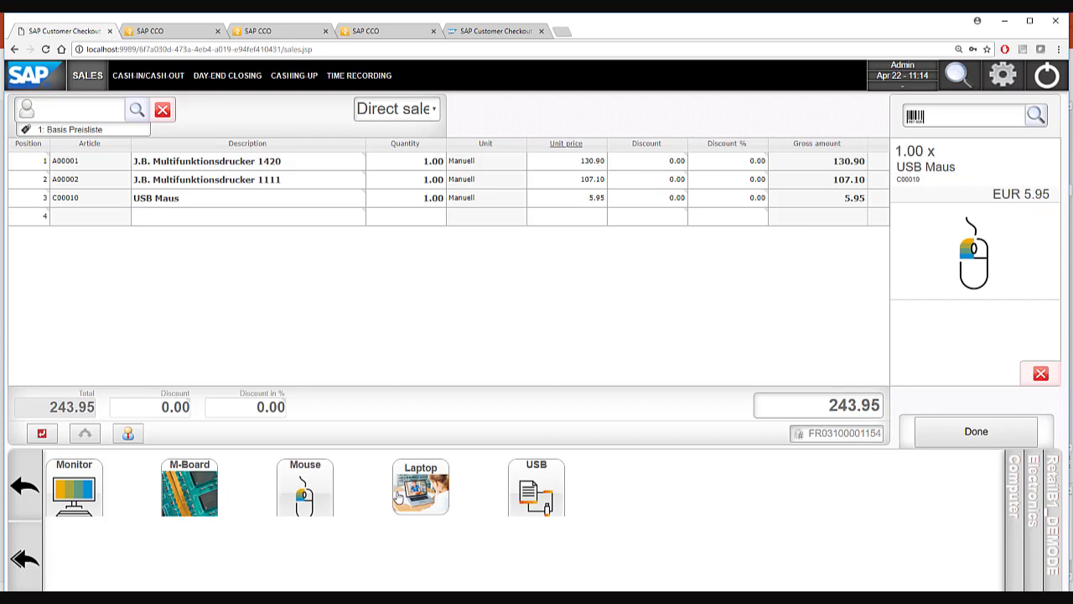
pyautogui.click(524, 495)
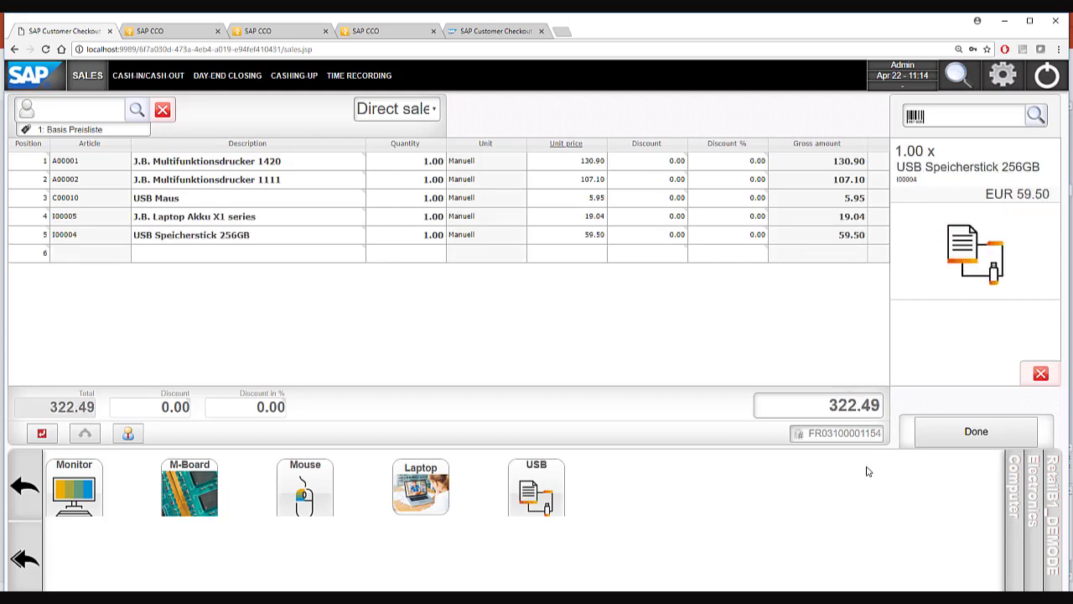
pyautogui.click(957, 432)
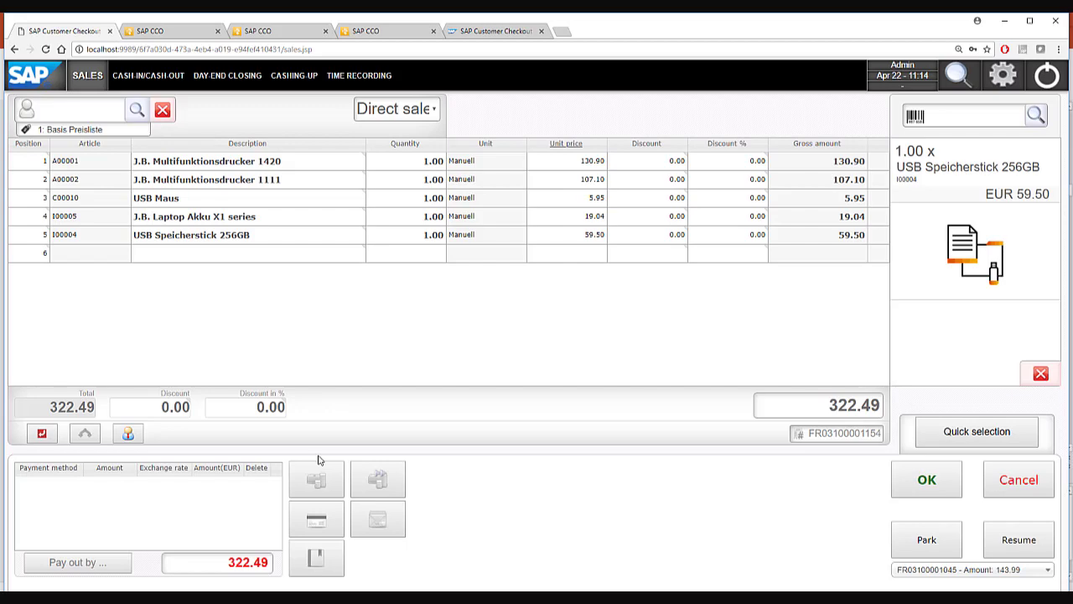
# Try the cash and card payment options, cancelling each.
pyautogui.click(321, 486)
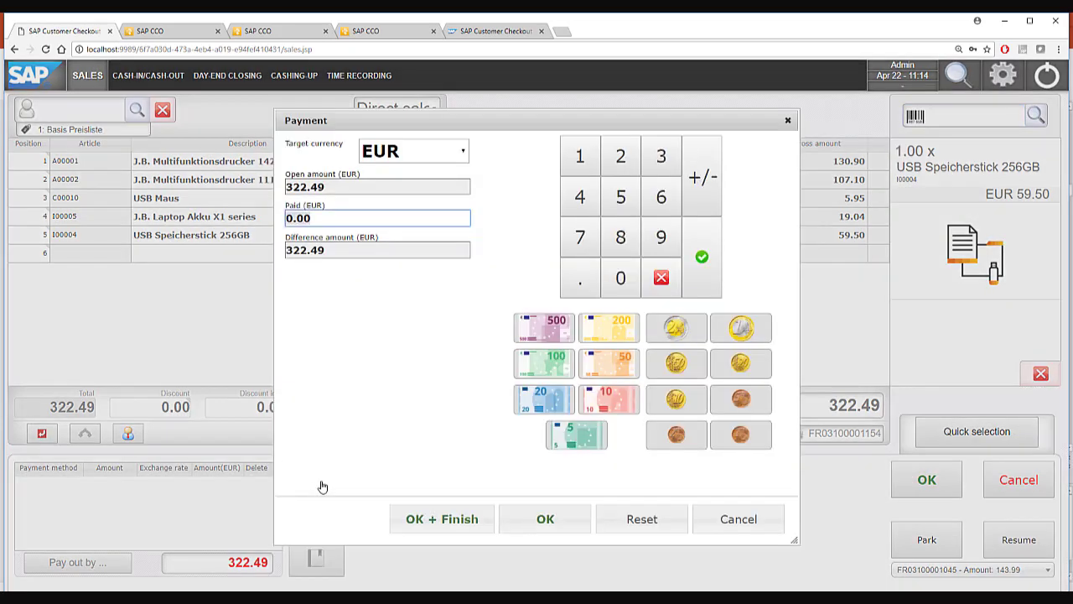
pyautogui.click(713, 516)
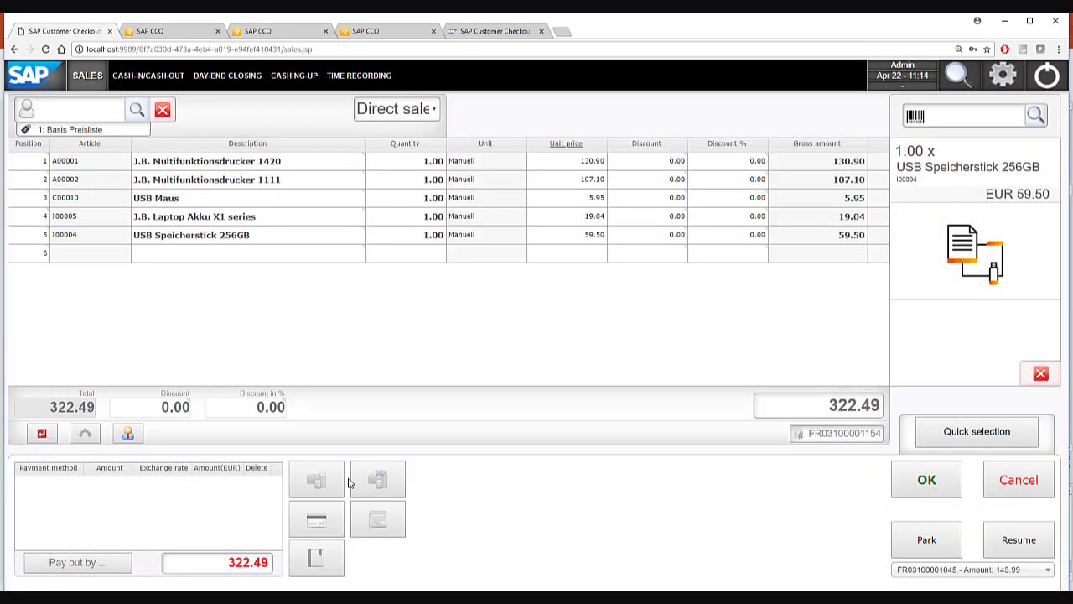
pyautogui.click(313, 518)
pyautogui.click(707, 516)
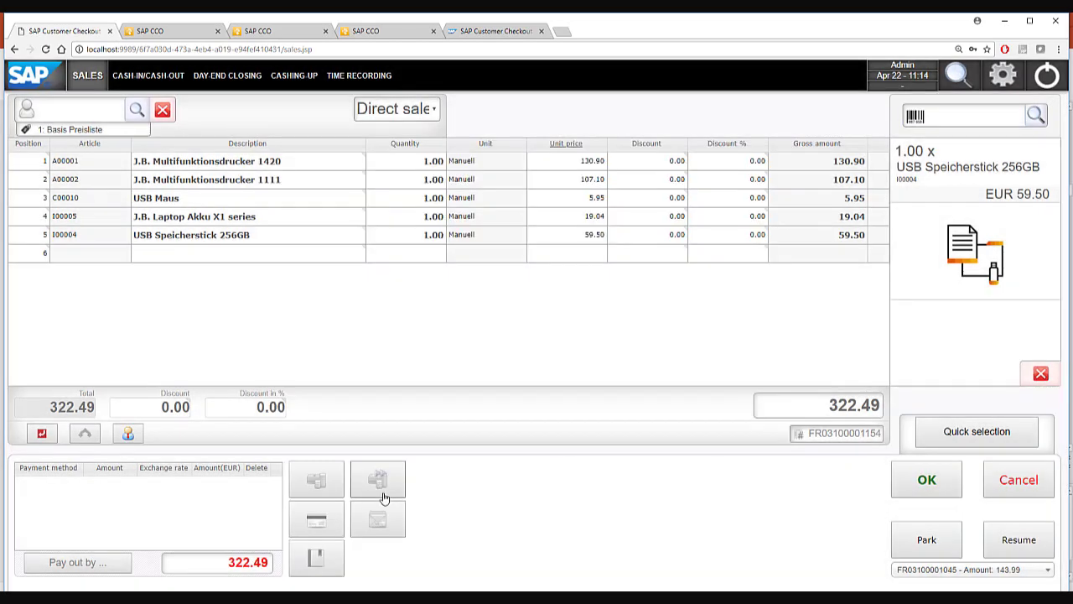
# Pay on credit with chosen payment terms, then go to the cash-in/cash-out page.
pyautogui.click(335, 545)
pyautogui.click(383, 171)
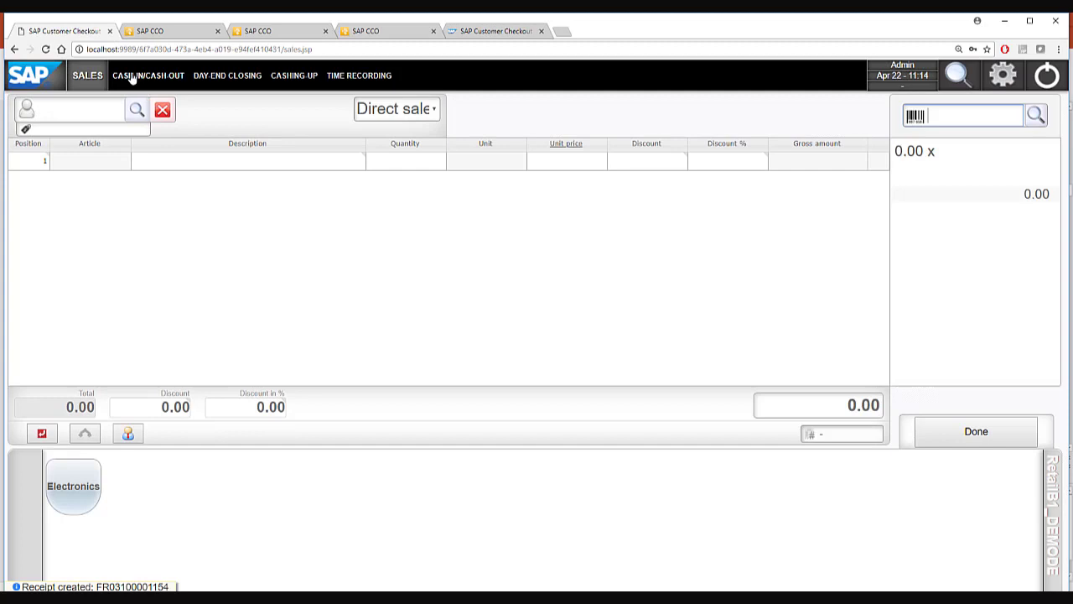
pyautogui.click(132, 75)
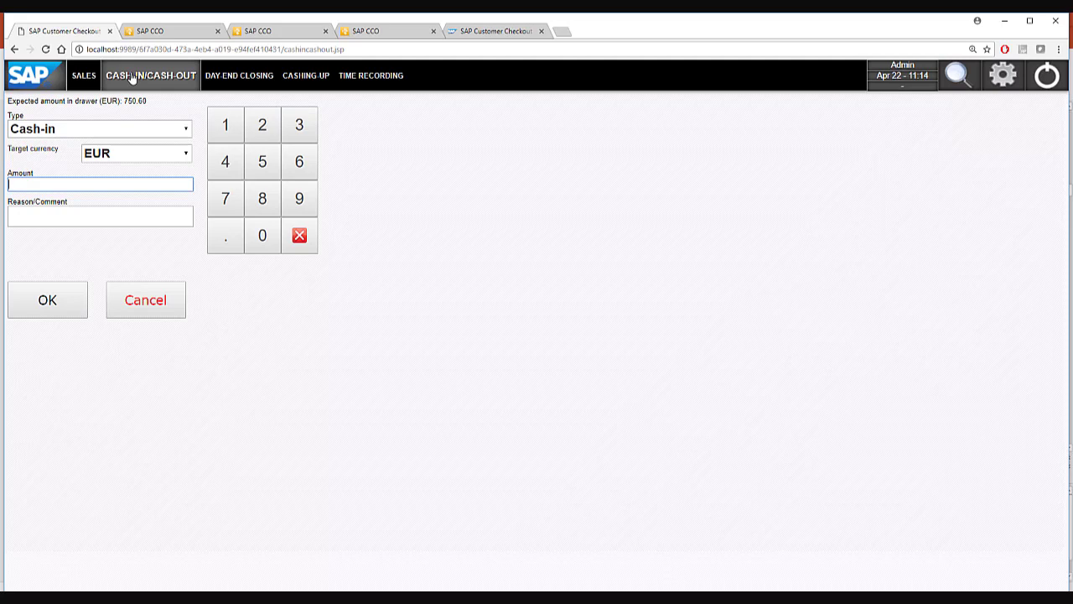
# Visit the cashing-up summary, day-end closing and time recording pages.
pyautogui.click(293, 77)
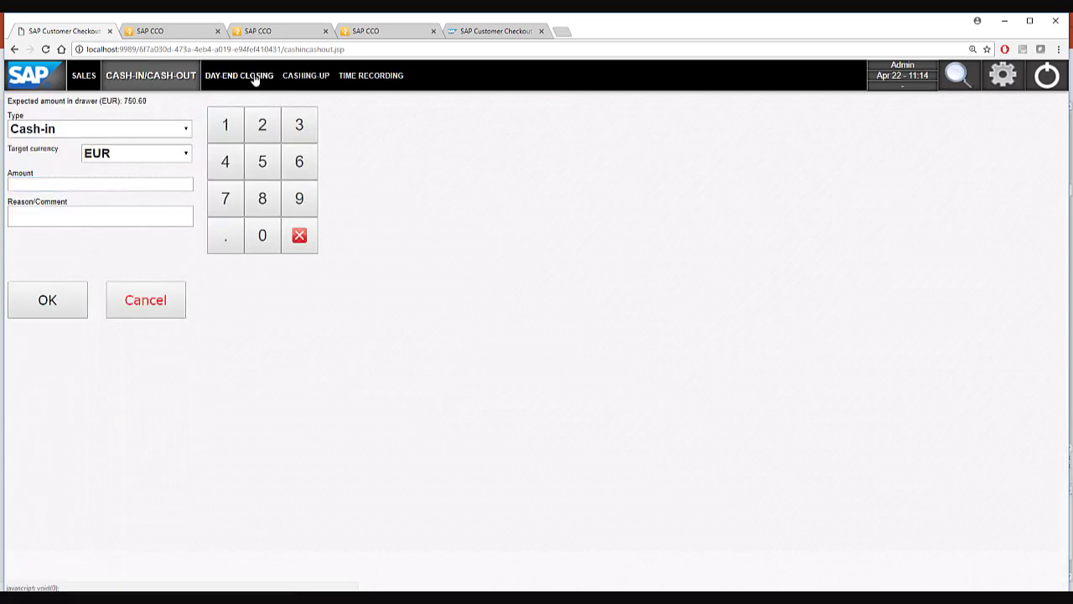
pyautogui.click(254, 76)
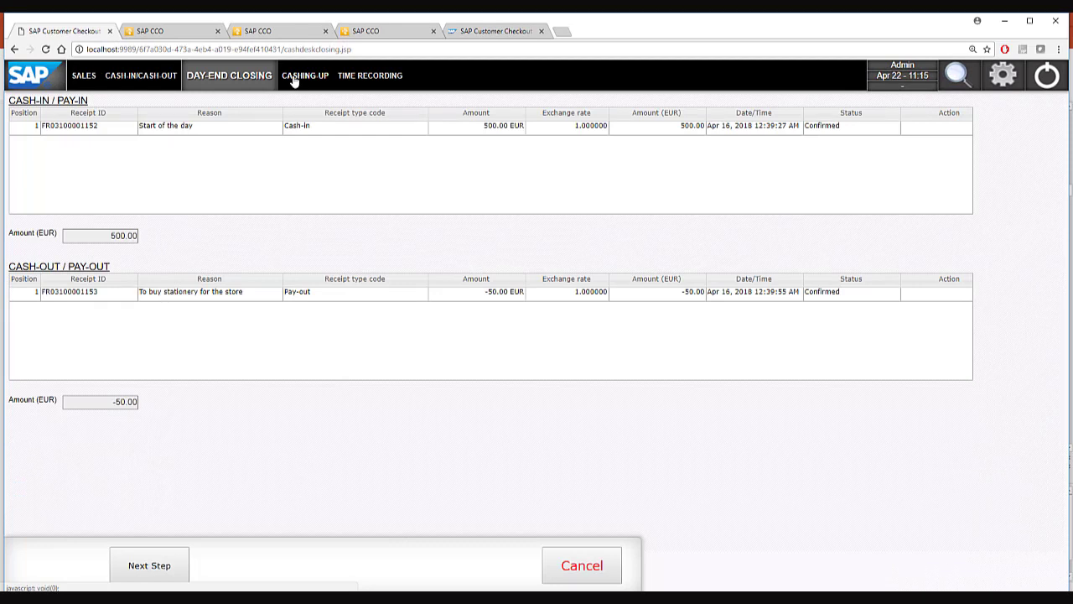
pyautogui.click(293, 77)
pyautogui.click(370, 81)
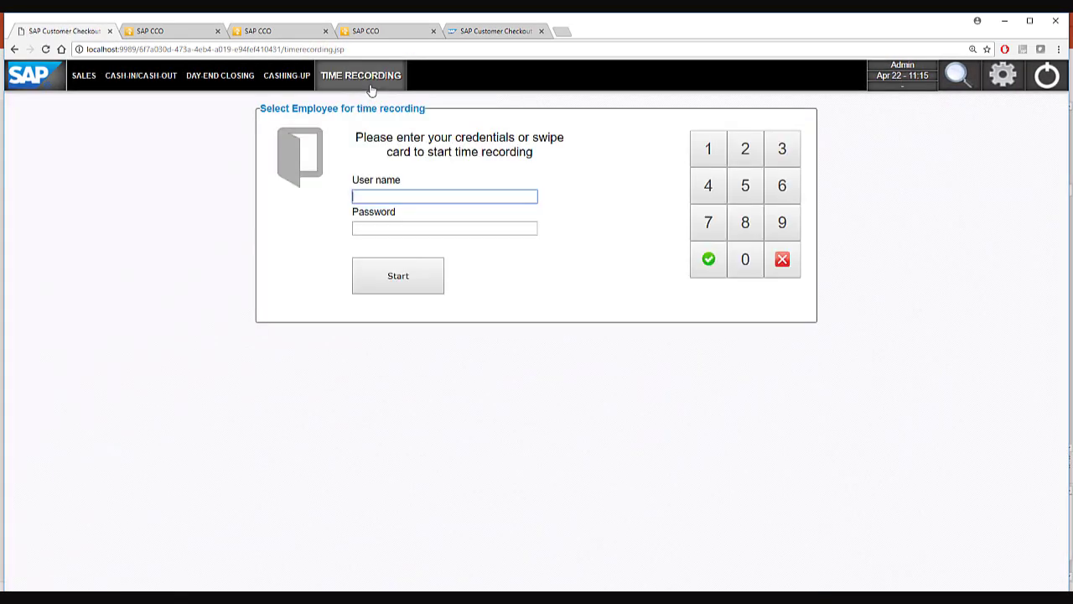
# Open and close the search, view configuration settings, then switch to the second checkout tab.
pyautogui.click(955, 75)
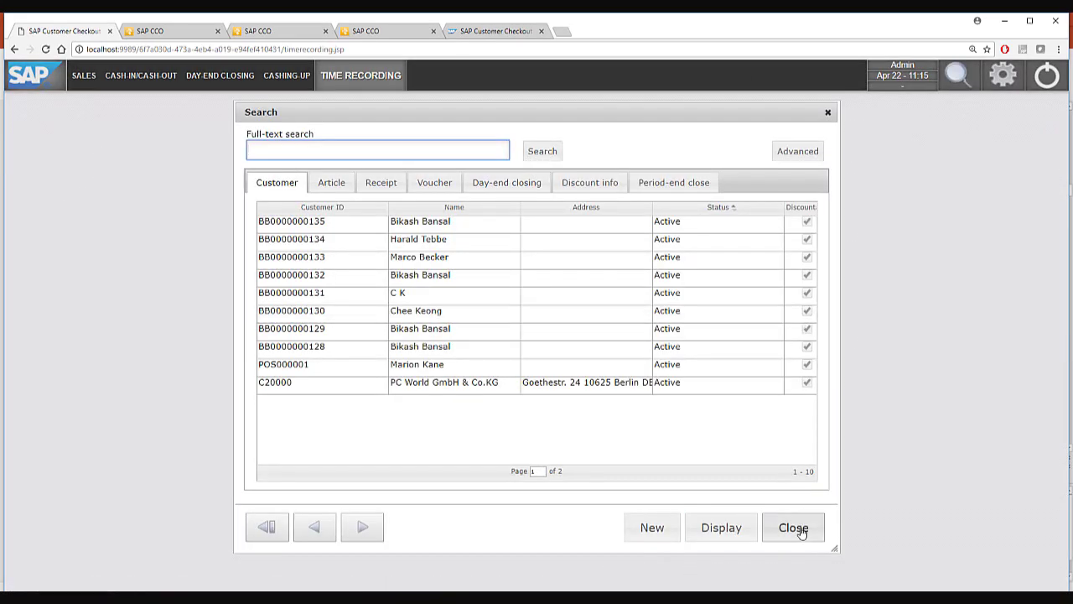
pyautogui.click(793, 528)
pyautogui.click(998, 83)
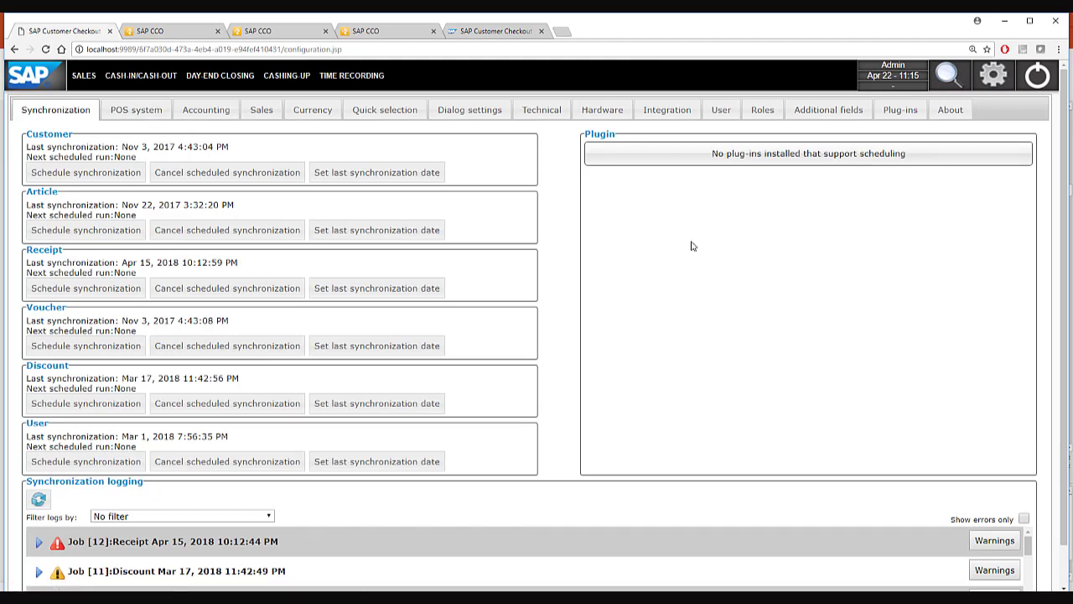
pyautogui.click(155, 33)
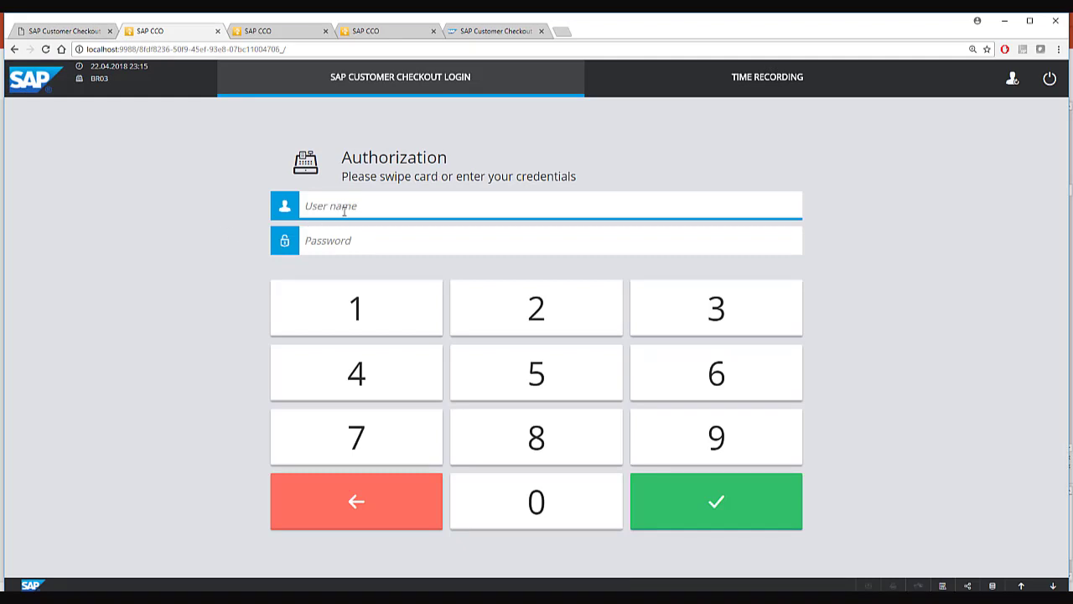
# Log in as the administrator and list the cash movement types on the Cash-in screen.
pyautogui.write('Admin')
pyautogui.press('Return')
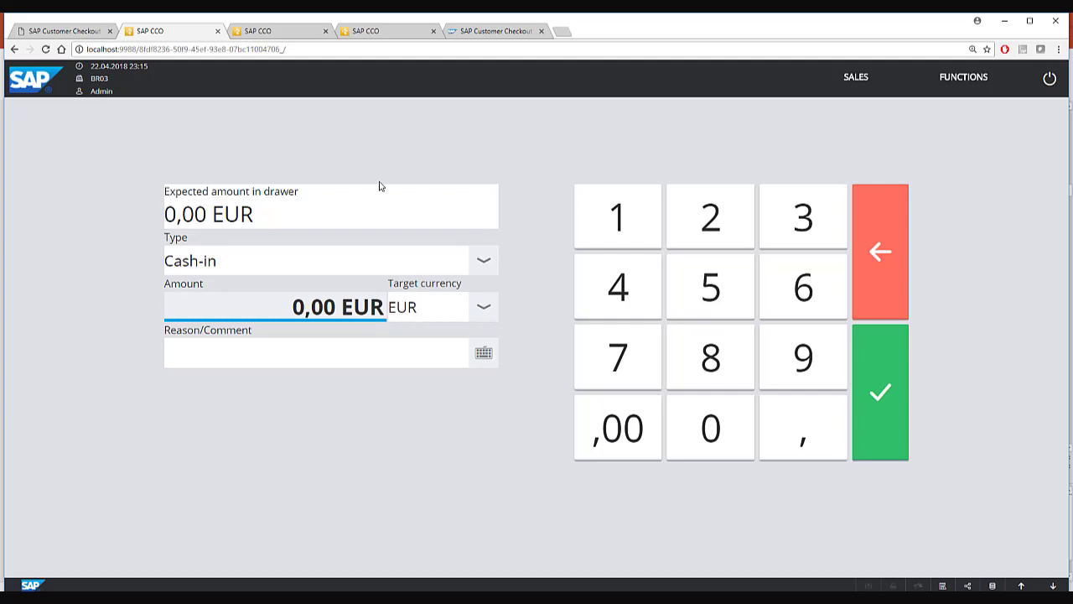
pyautogui.click(483, 263)
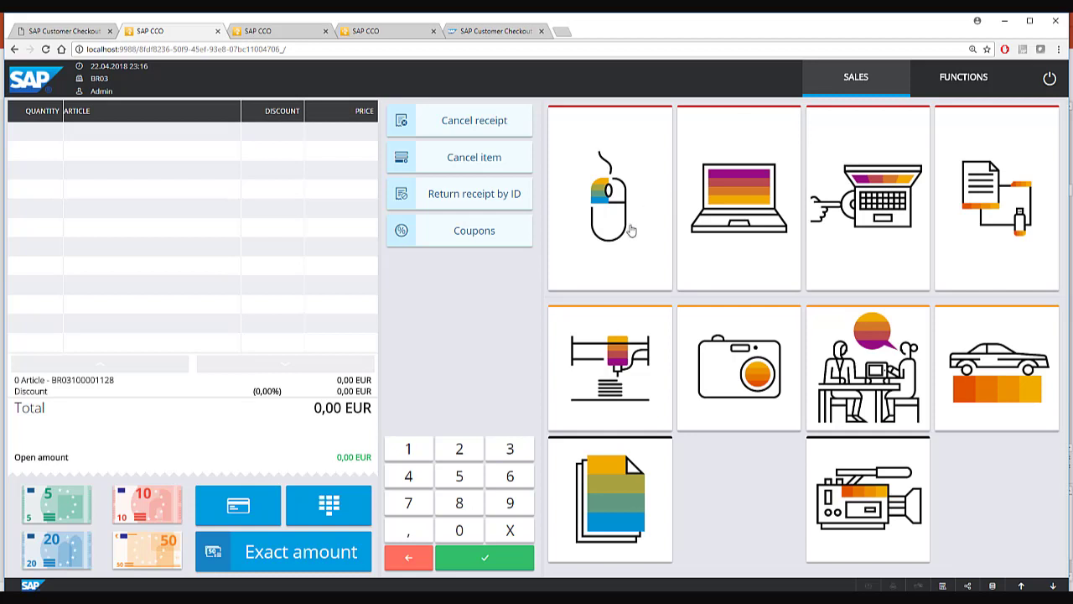
# Add USB Maus and J.B. Multifunktionsdrucker 1111, then switch from card to cash payment.
pyautogui.click(629, 228)
pyautogui.click(619, 379)
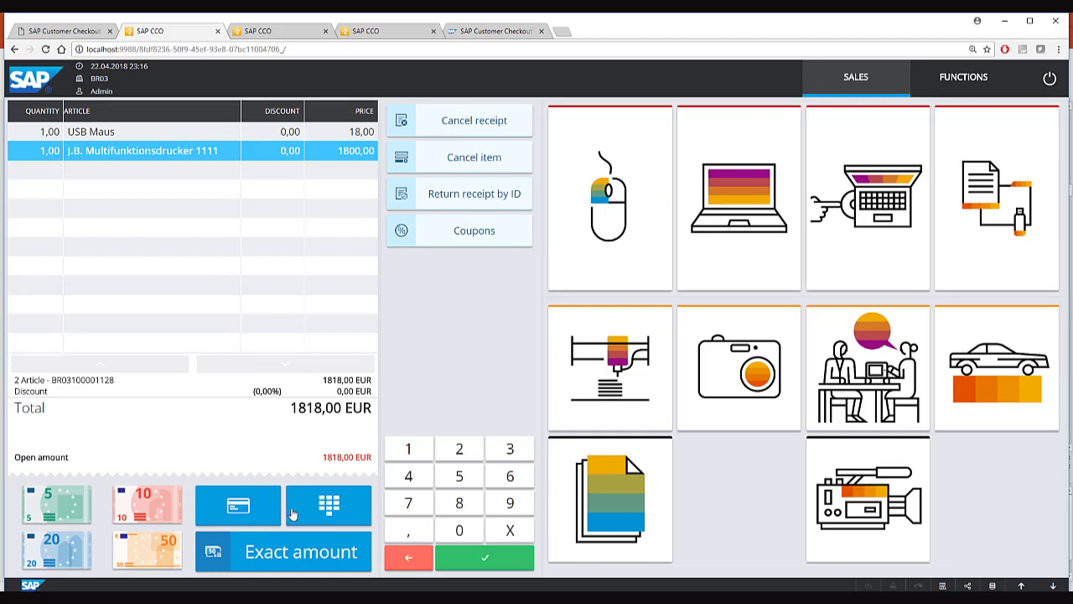
pyautogui.click(260, 513)
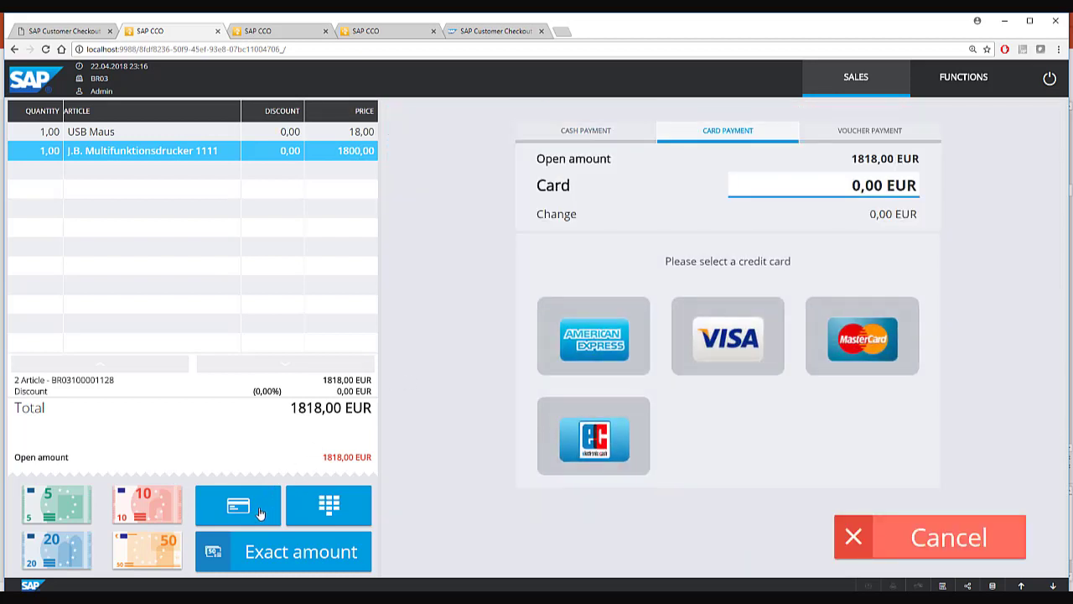
pyautogui.click(601, 138)
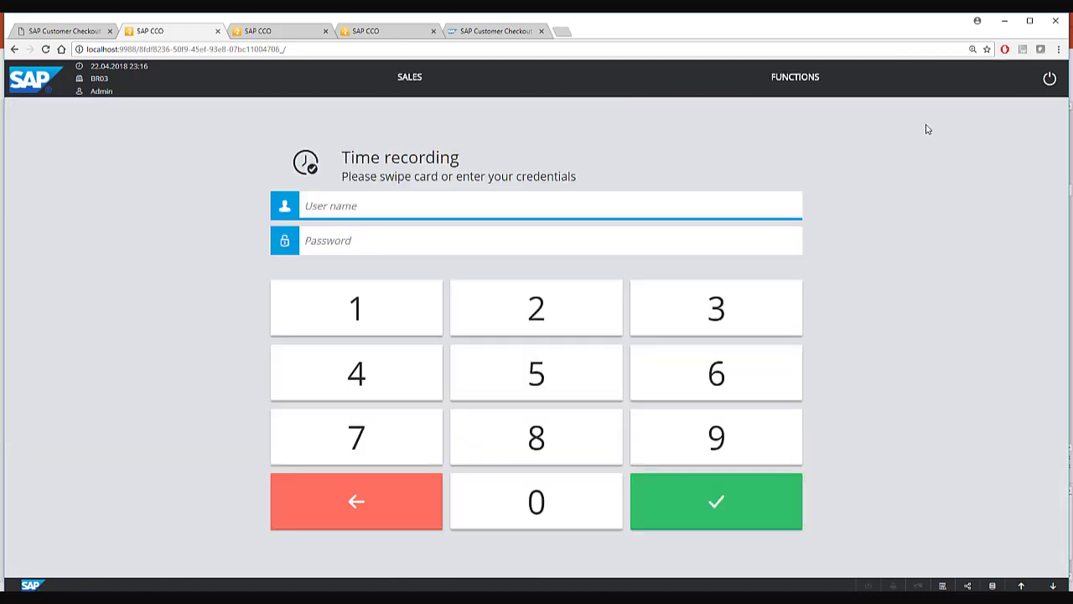
# Open Day-End Closing from FUNCTIONS, then move to the food-service checkout tab.
pyautogui.click(805, 87)
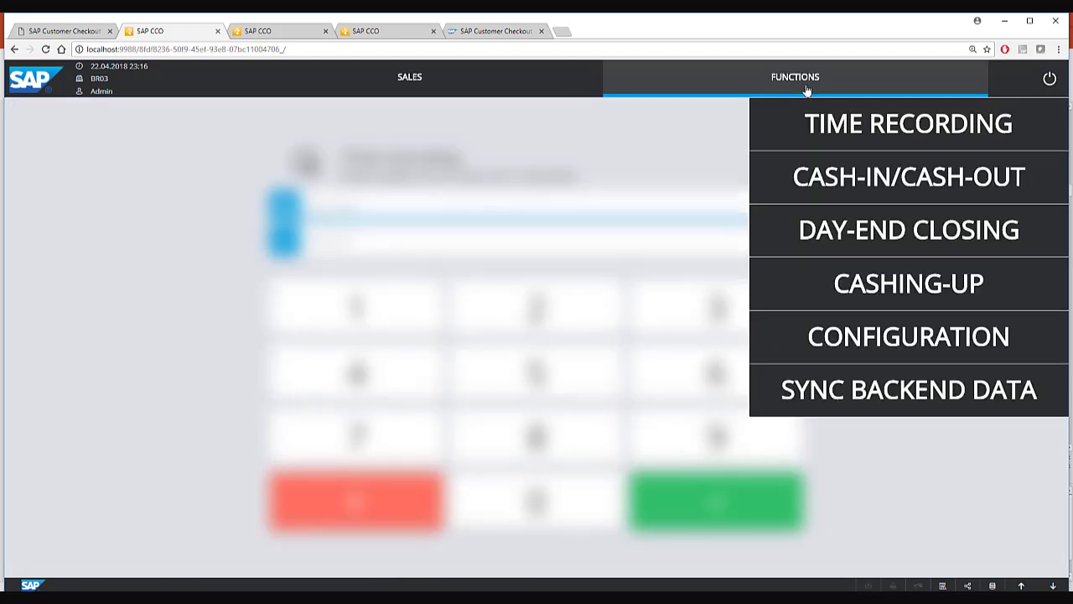
pyautogui.click(920, 245)
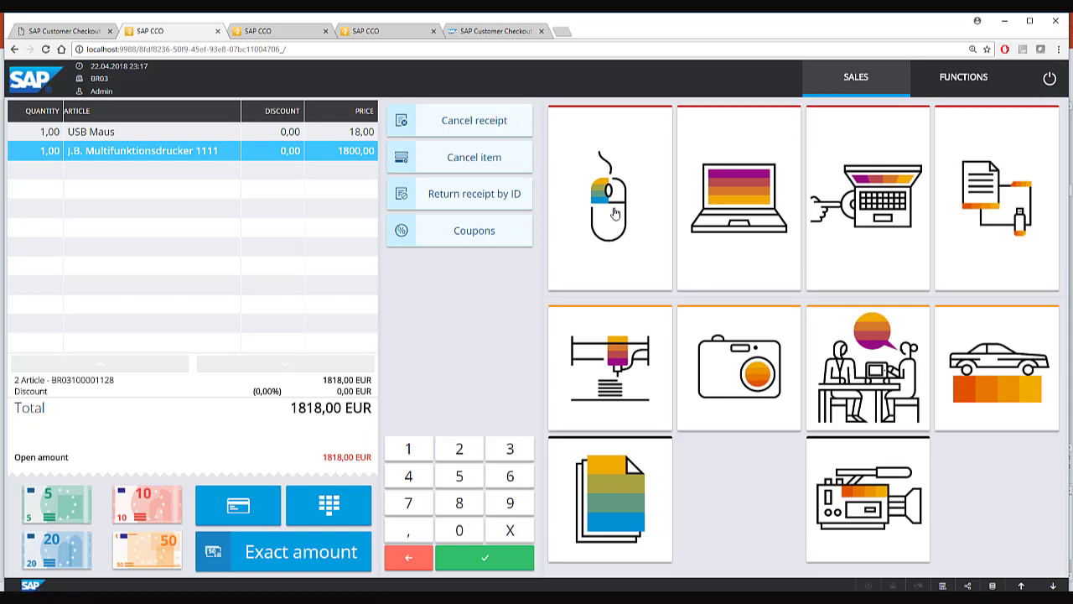
pyautogui.hotkey('ctrl', 'Tab')
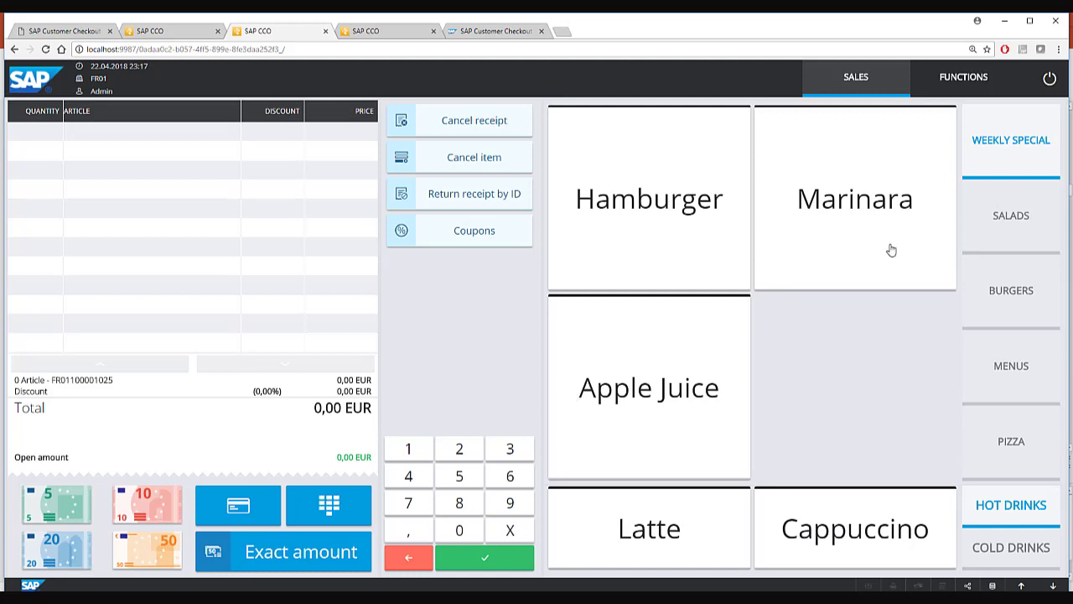
# Browse the salads, burgers, menus, pizza, cold drinks and weekly special categories.
pyautogui.click(997, 227)
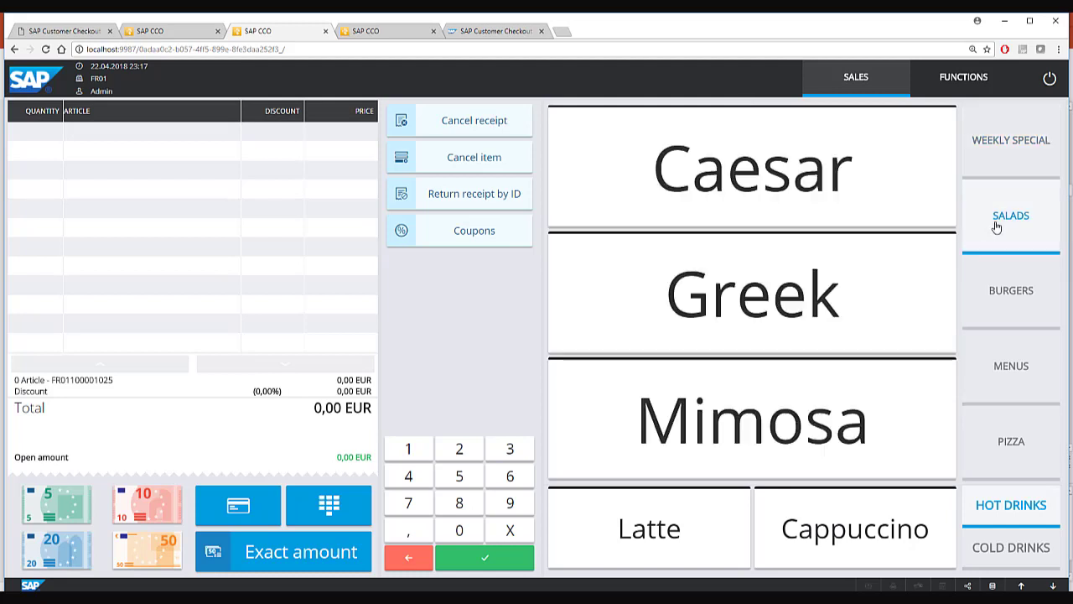
pyautogui.click(1012, 294)
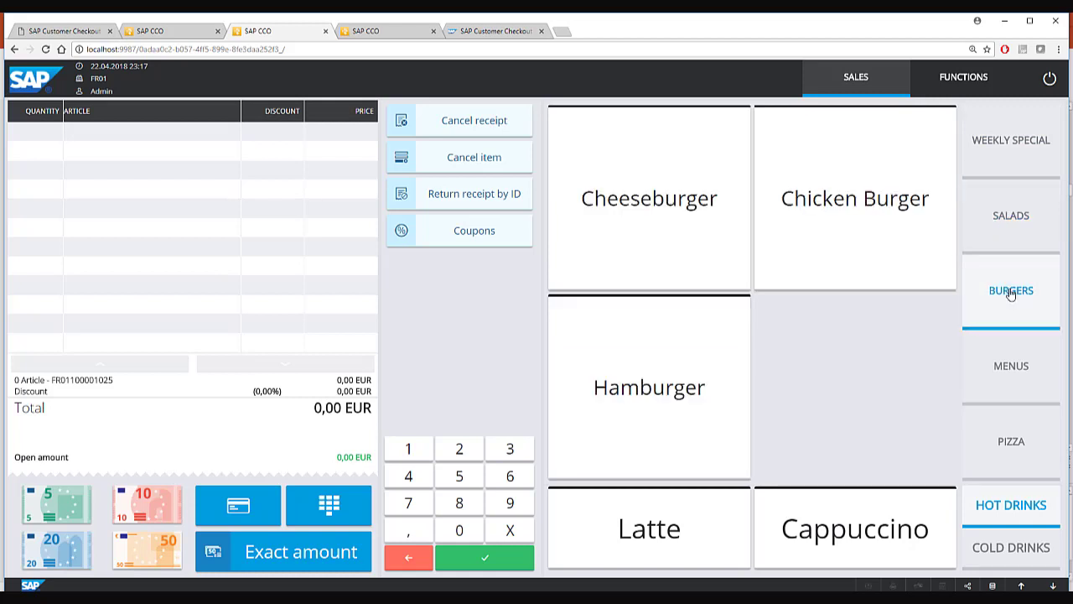
pyautogui.click(1012, 357)
pyautogui.click(1014, 447)
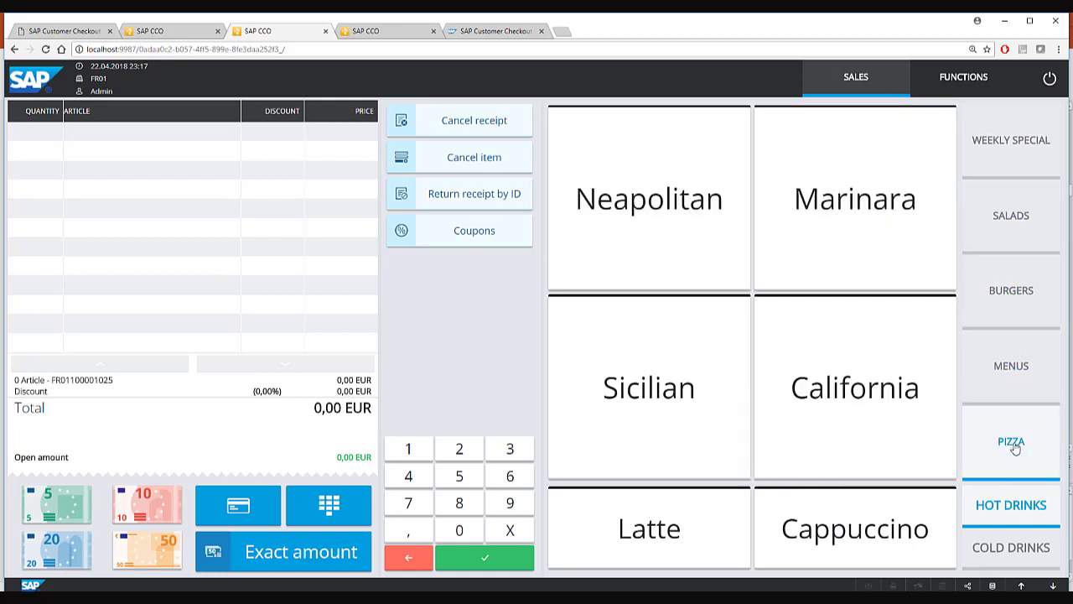
pyautogui.click(1031, 547)
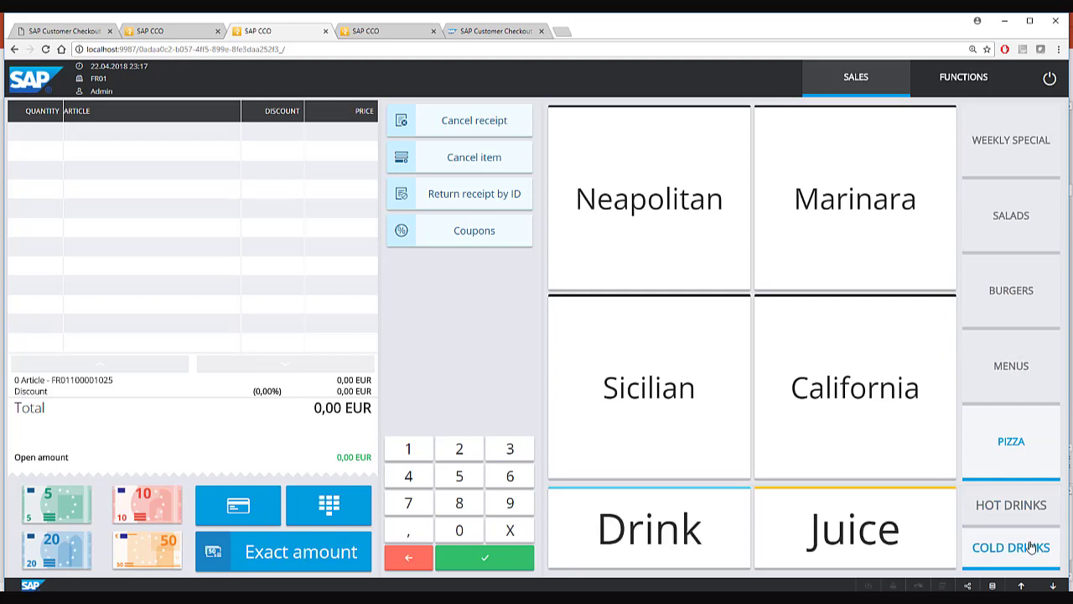
pyautogui.click(1007, 153)
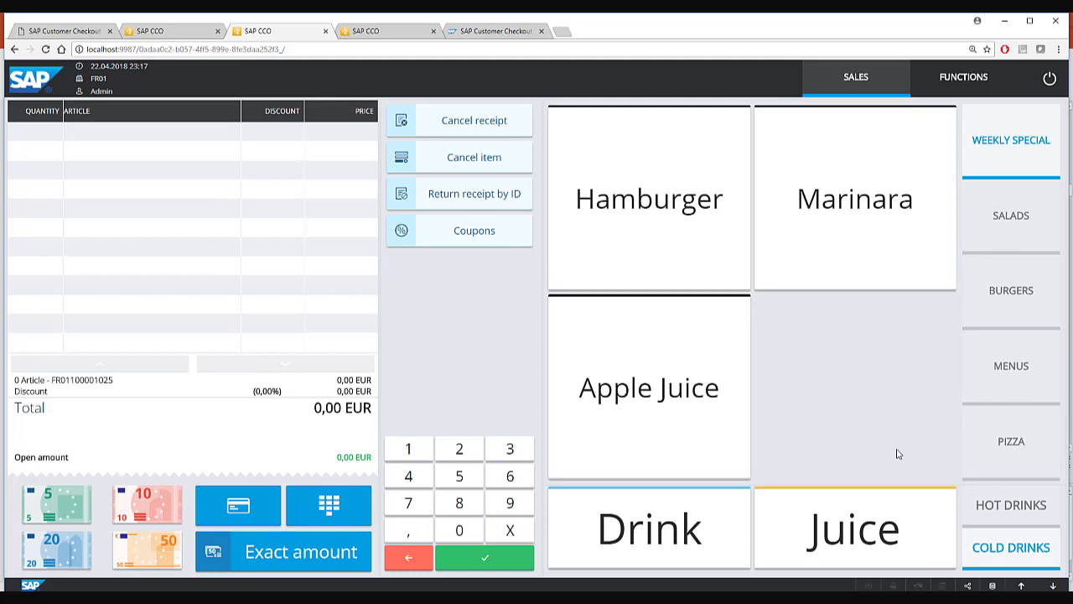
# Add a Pizza Menu with Fanta and Marinara to the receipt.
pyautogui.click(1016, 377)
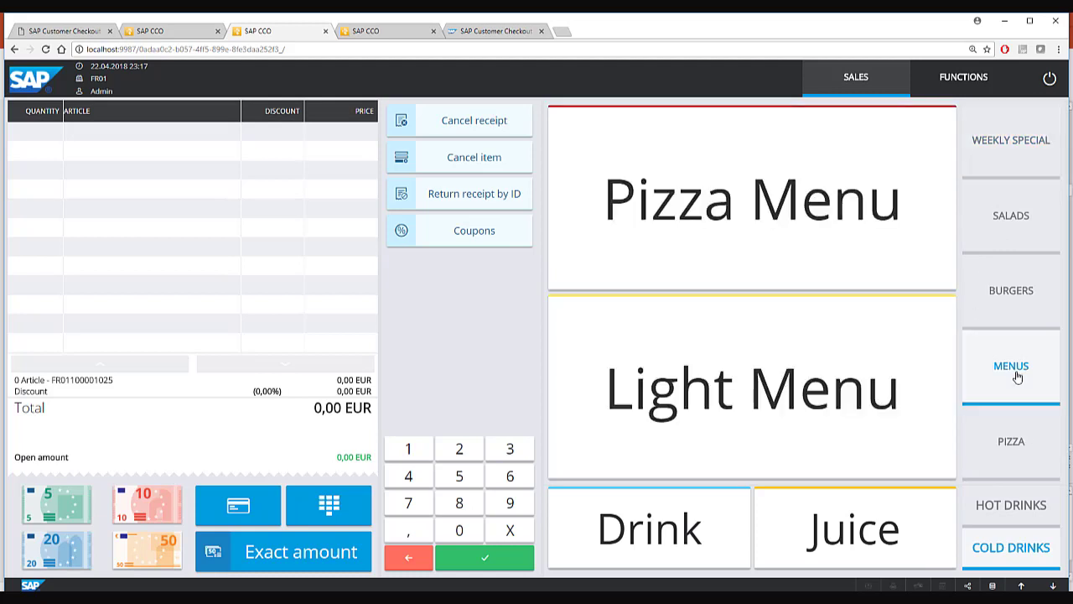
pyautogui.click(657, 233)
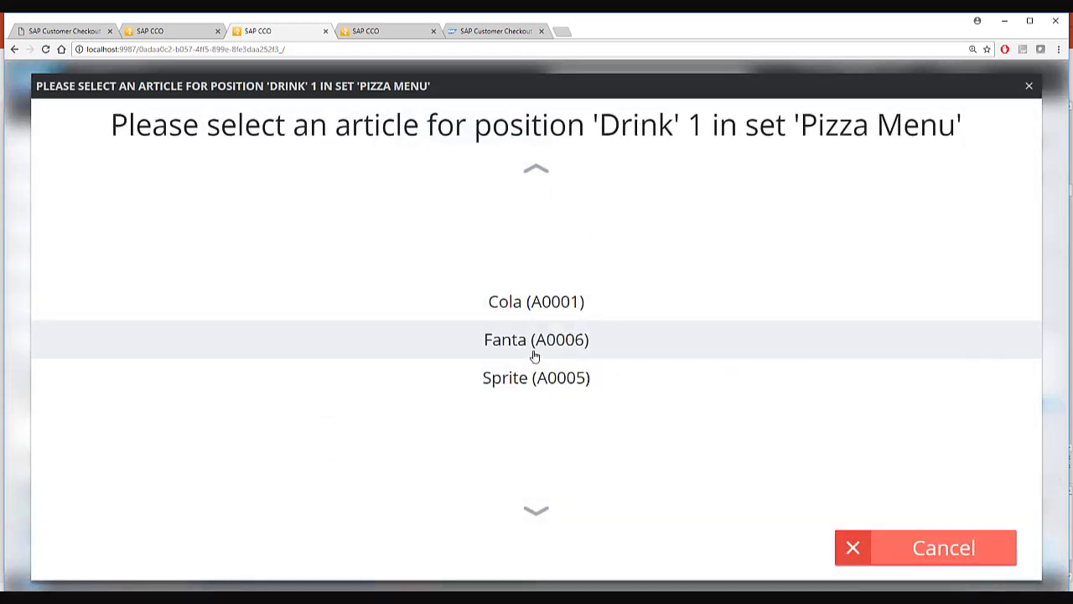
pyautogui.click(534, 343)
pyautogui.click(494, 322)
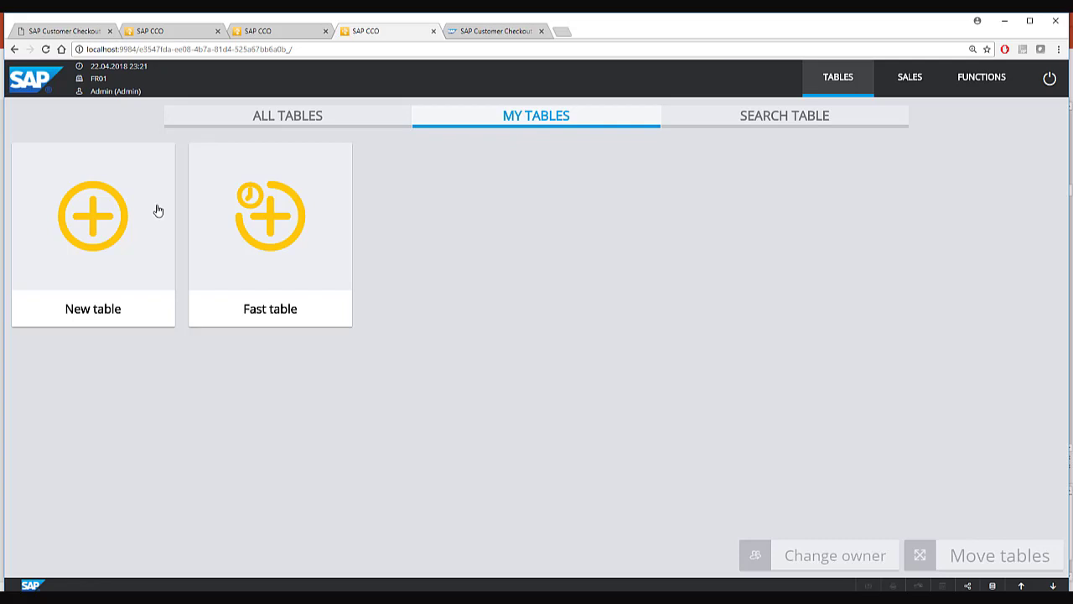
# Show all tables, then open and cancel the table search.
pyautogui.click(280, 120)
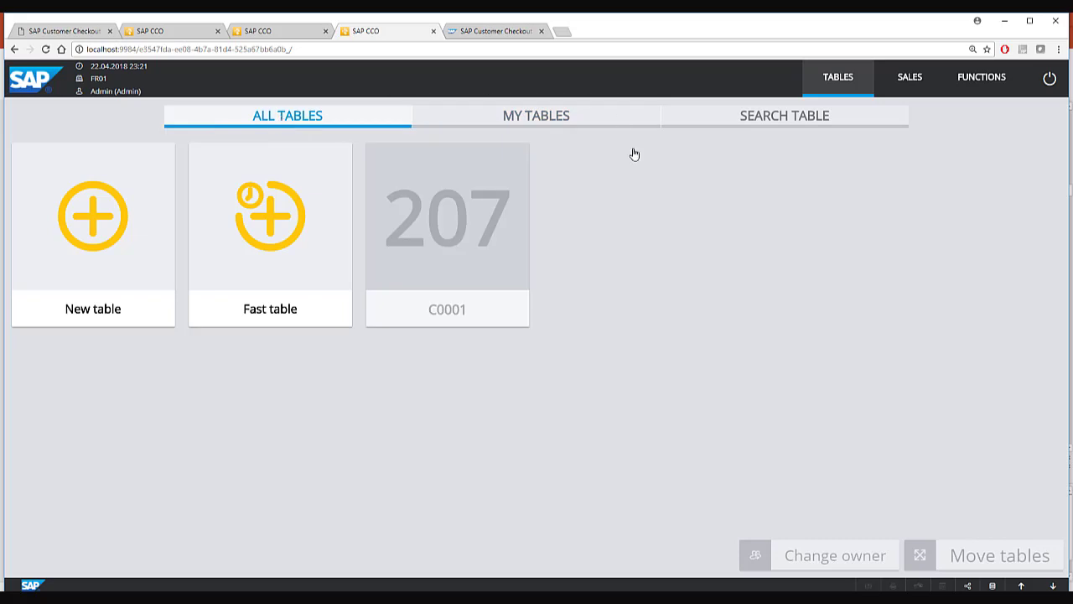
pyautogui.click(724, 128)
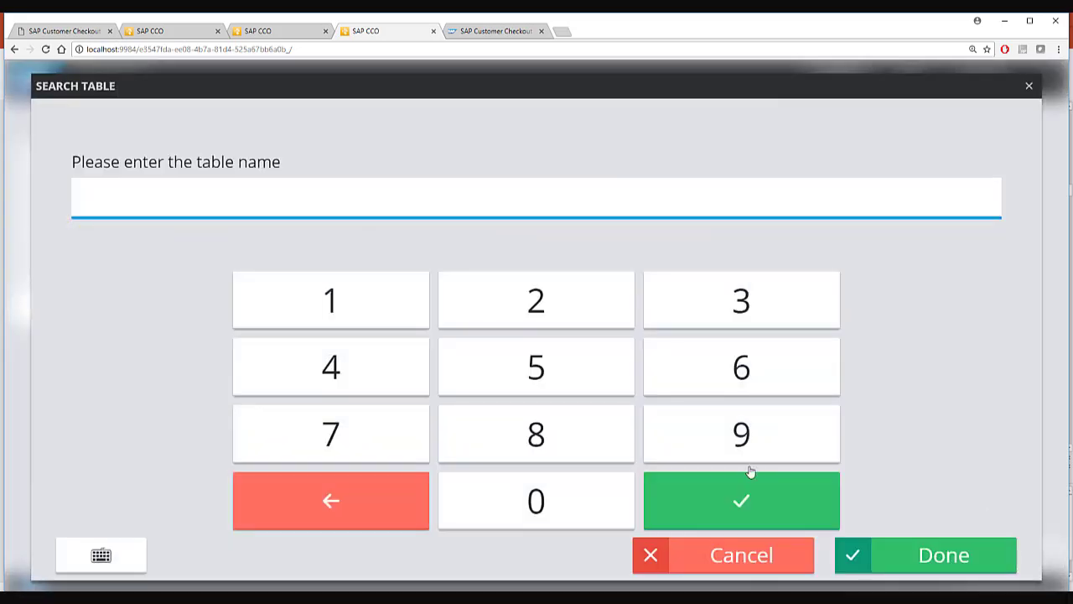
pyautogui.click(746, 566)
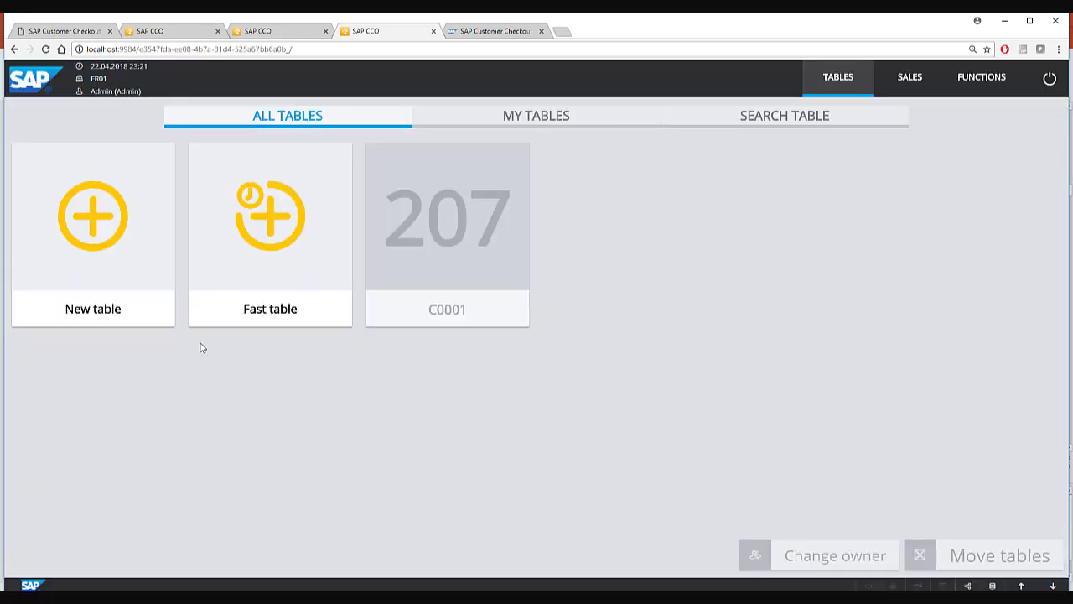
# Create a new table named 200 with the keypad.
pyautogui.click(117, 271)
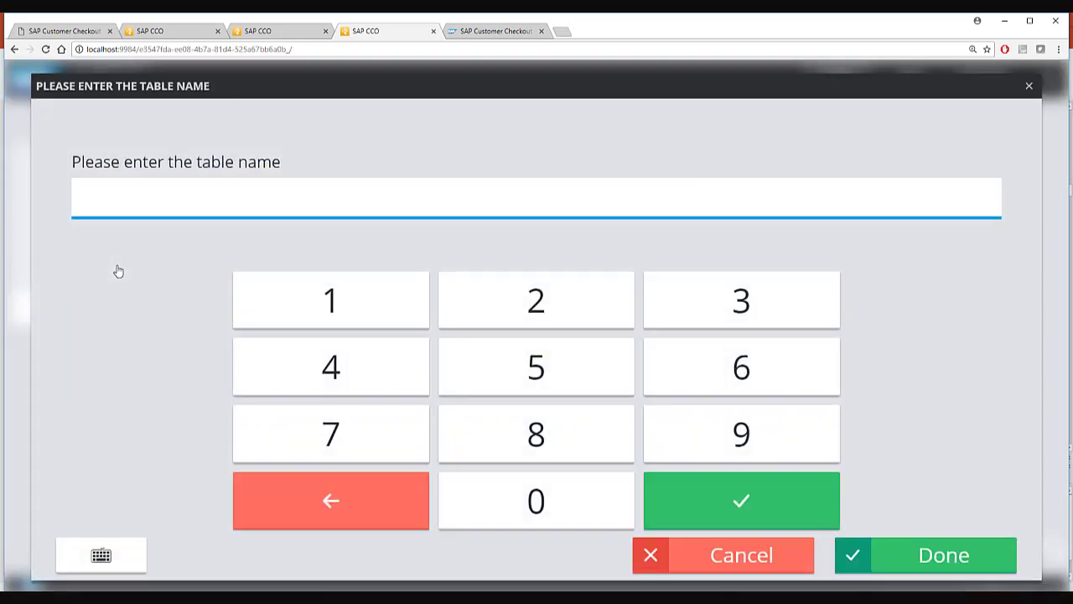
pyautogui.click(514, 305)
pyautogui.doubleClick(570, 517)
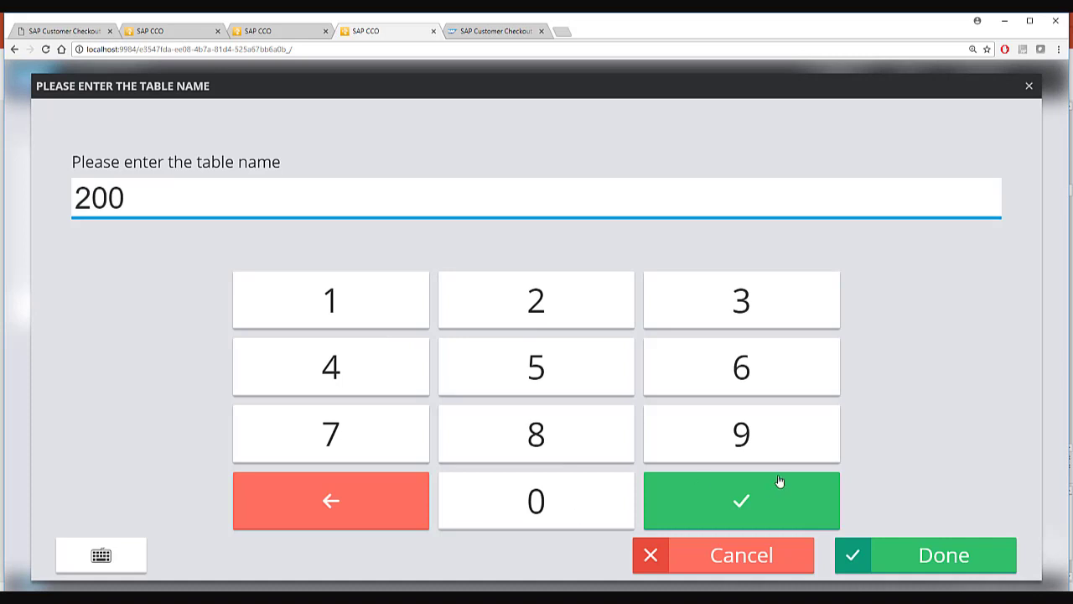
pyautogui.click(748, 496)
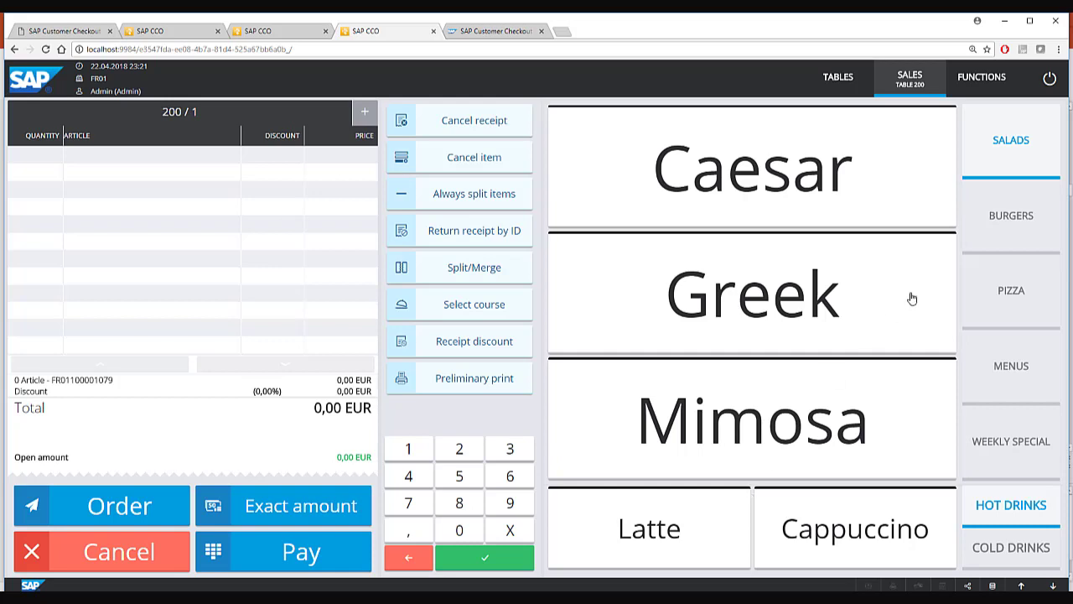
# Order a Caesar and a Greek salad for table 200.
pyautogui.click(777, 183)
pyautogui.click(766, 306)
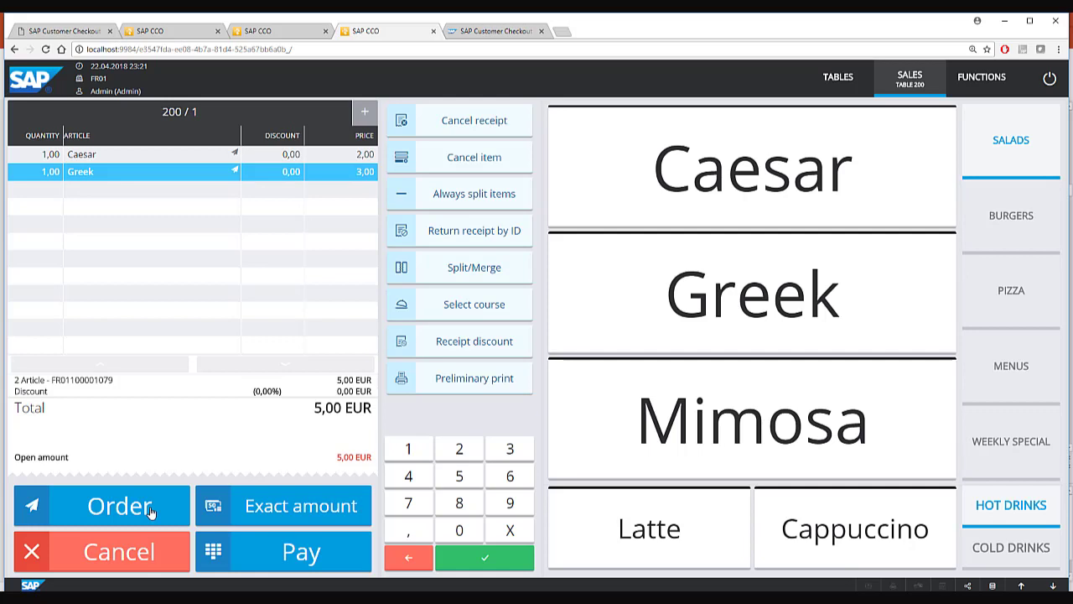
pyautogui.click(151, 508)
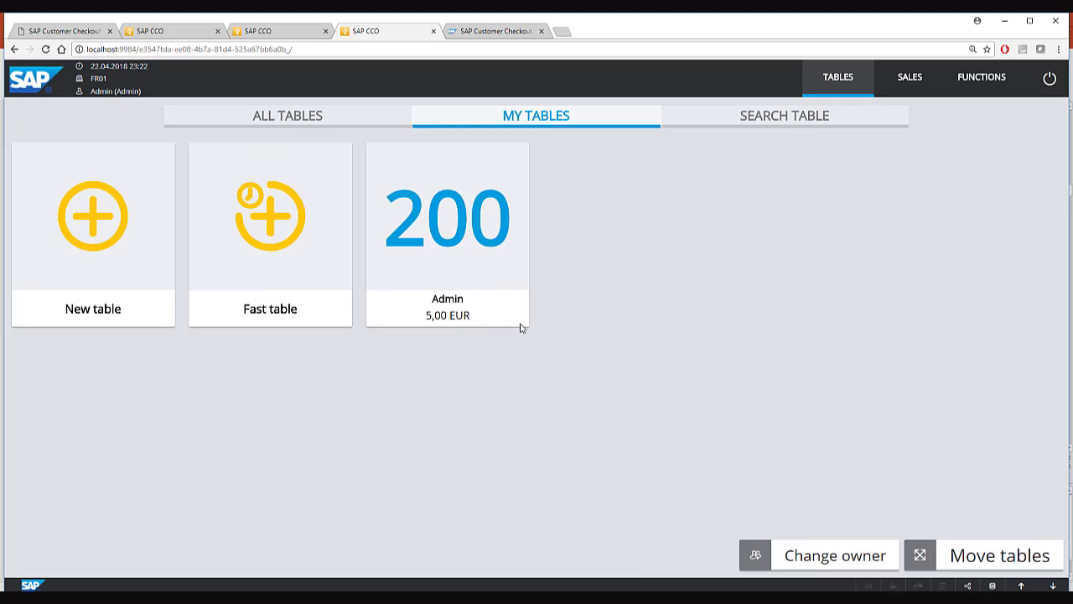
# Reopen table 200 and add Neapolitan and Sicilian pizzas.
pyautogui.click(451, 254)
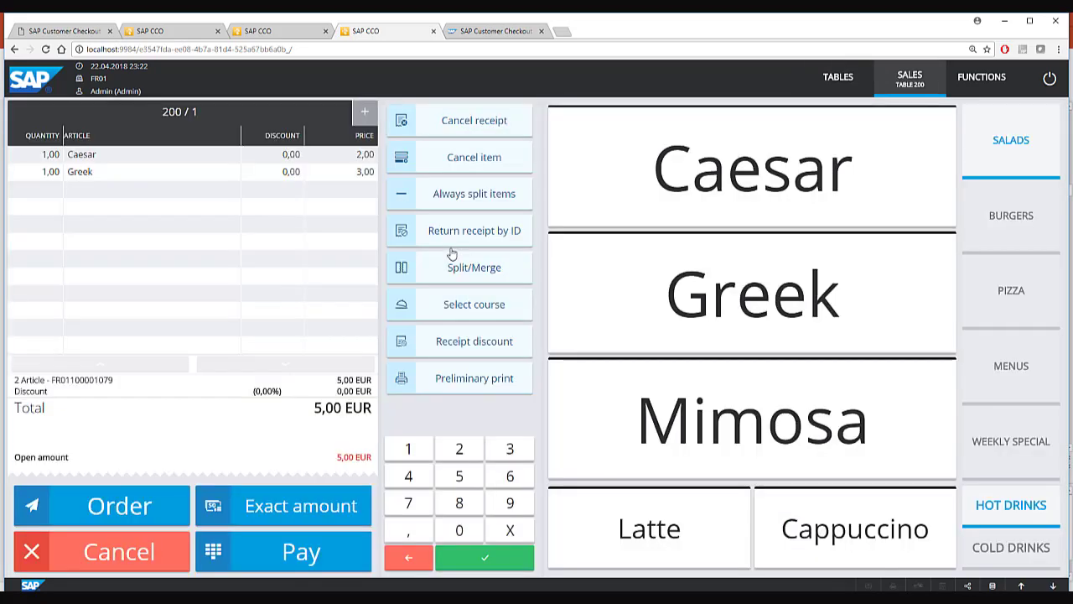
pyautogui.click(1012, 305)
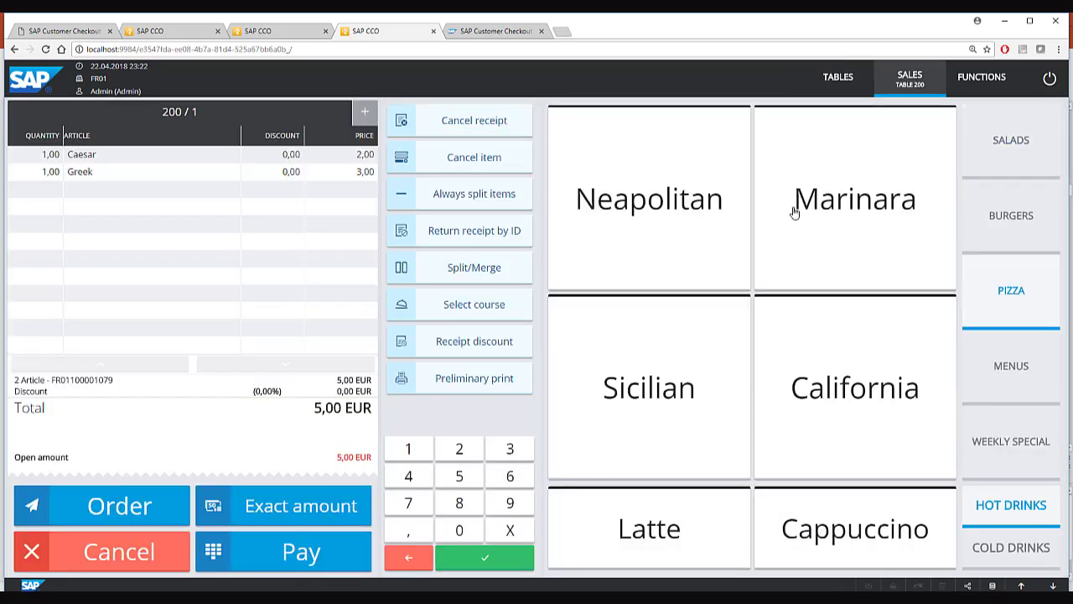
pyautogui.click(646, 218)
pyautogui.click(637, 386)
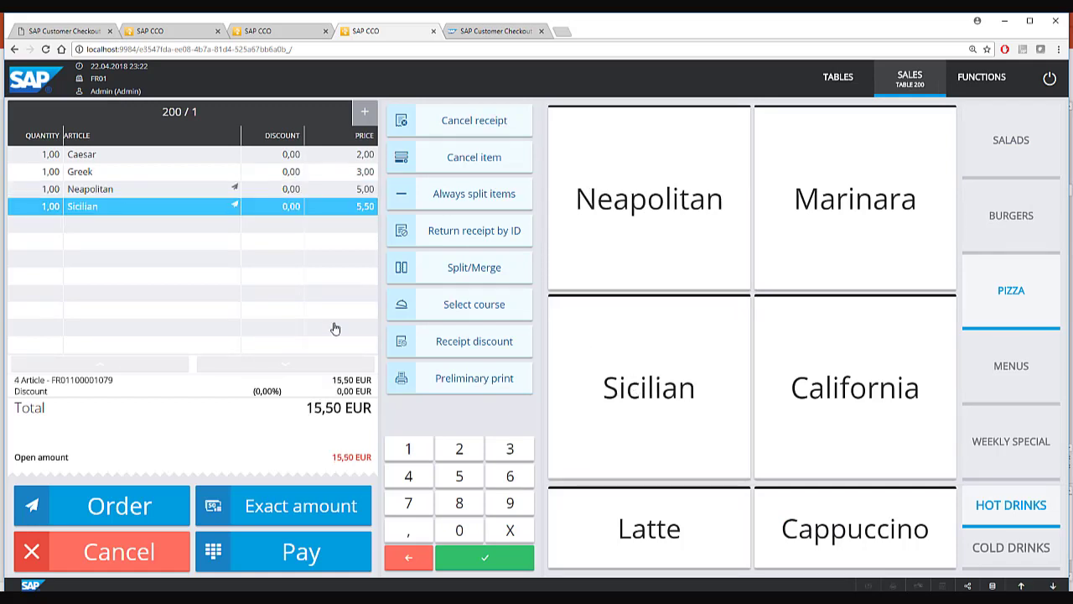
pyautogui.click(458, 314)
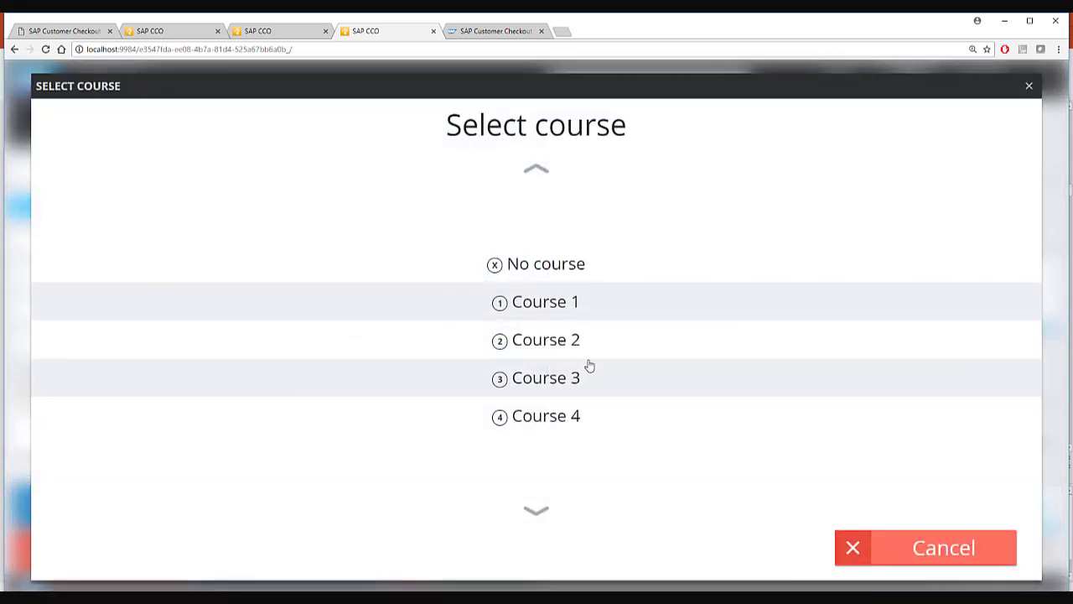
pyautogui.click(906, 552)
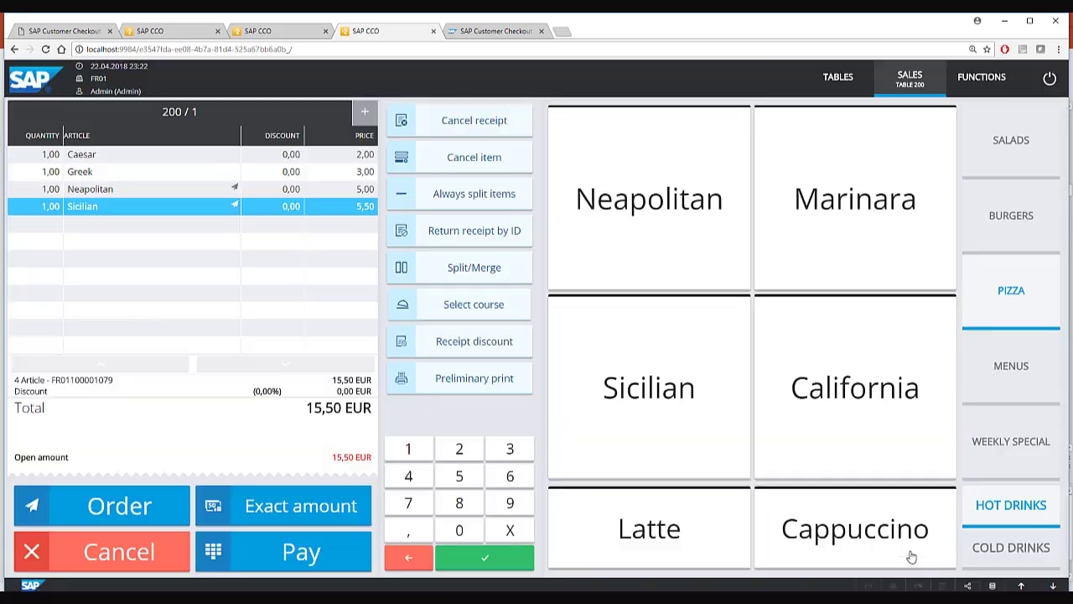
pyautogui.click(475, 268)
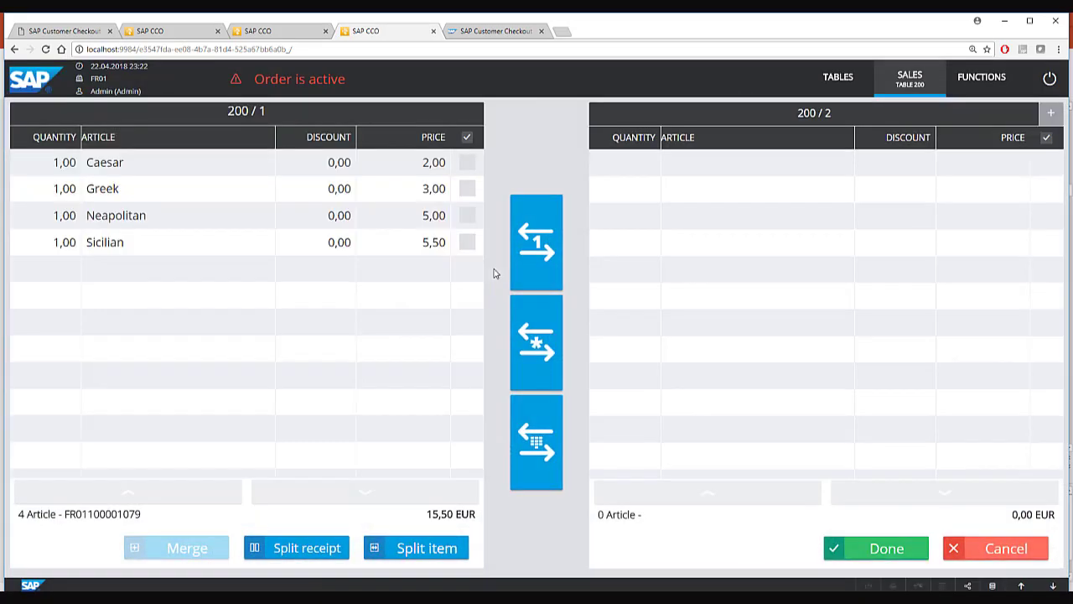
pyautogui.click(977, 546)
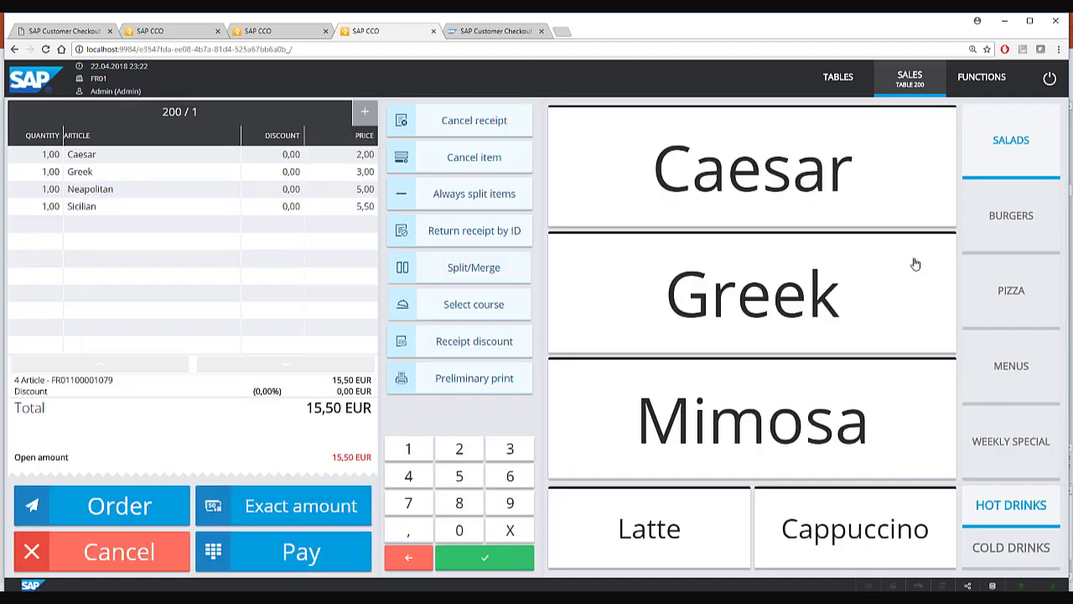
# Visit Time Recording, then Cash-in/Cash-out, checking the type list while keeping Cash-in.
pyautogui.click(973, 82)
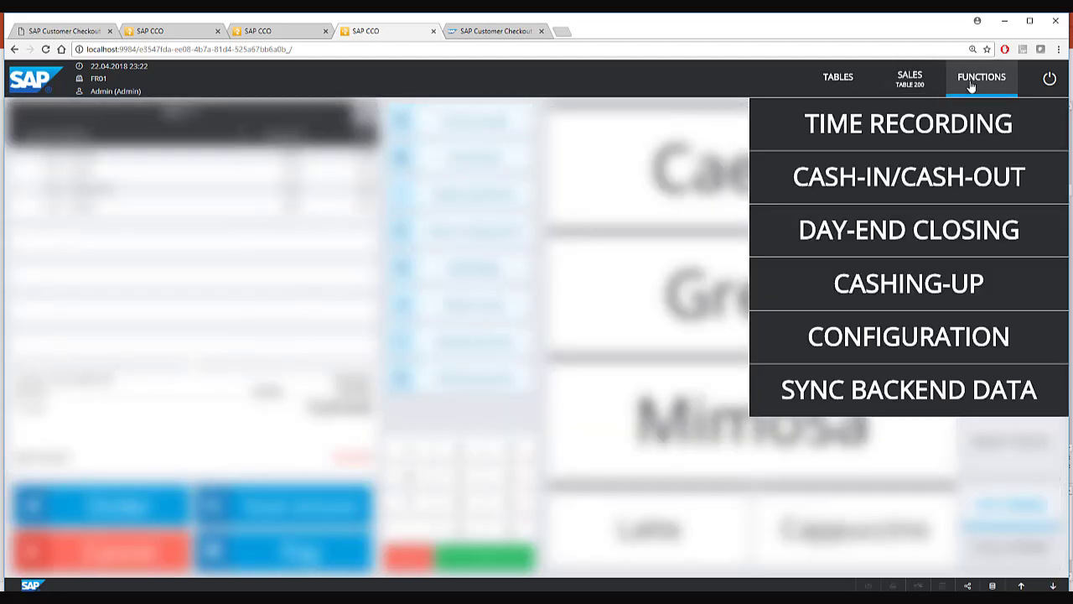
pyautogui.click(926, 124)
pyautogui.click(869, 88)
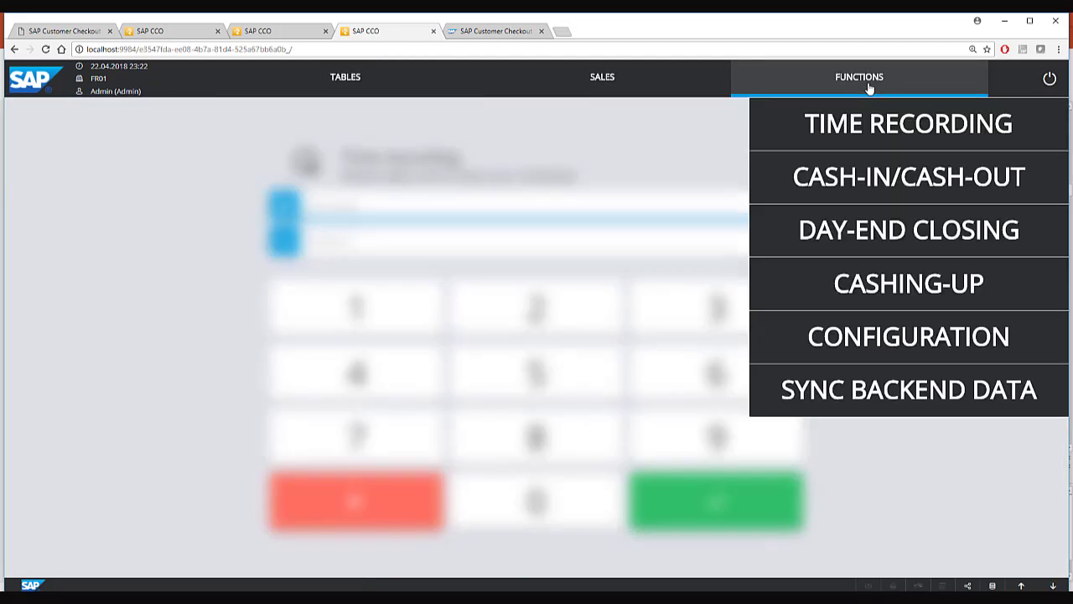
pyautogui.click(881, 168)
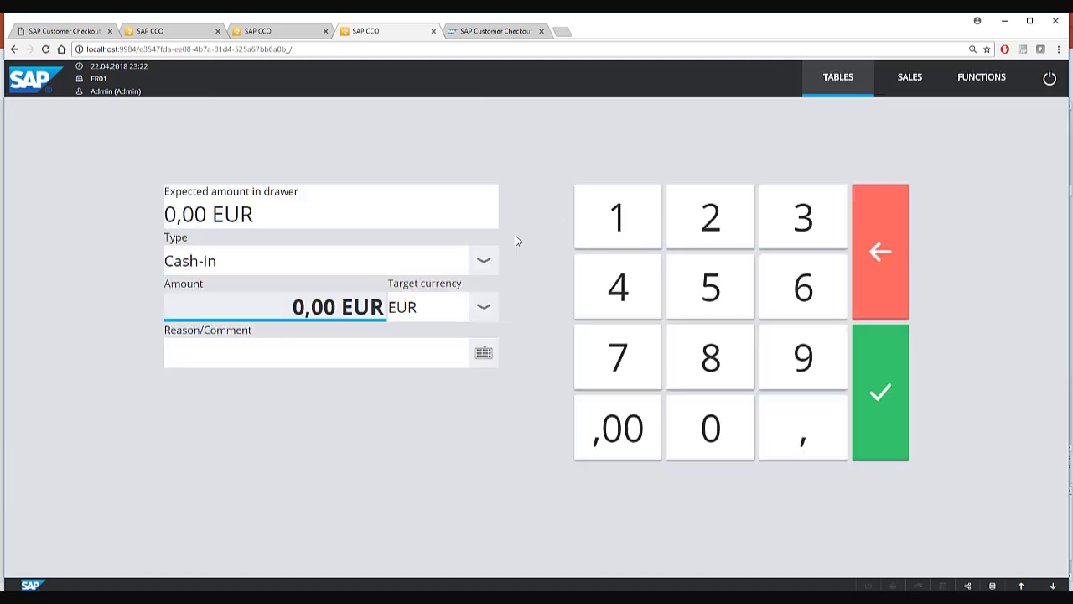
pyautogui.click(486, 262)
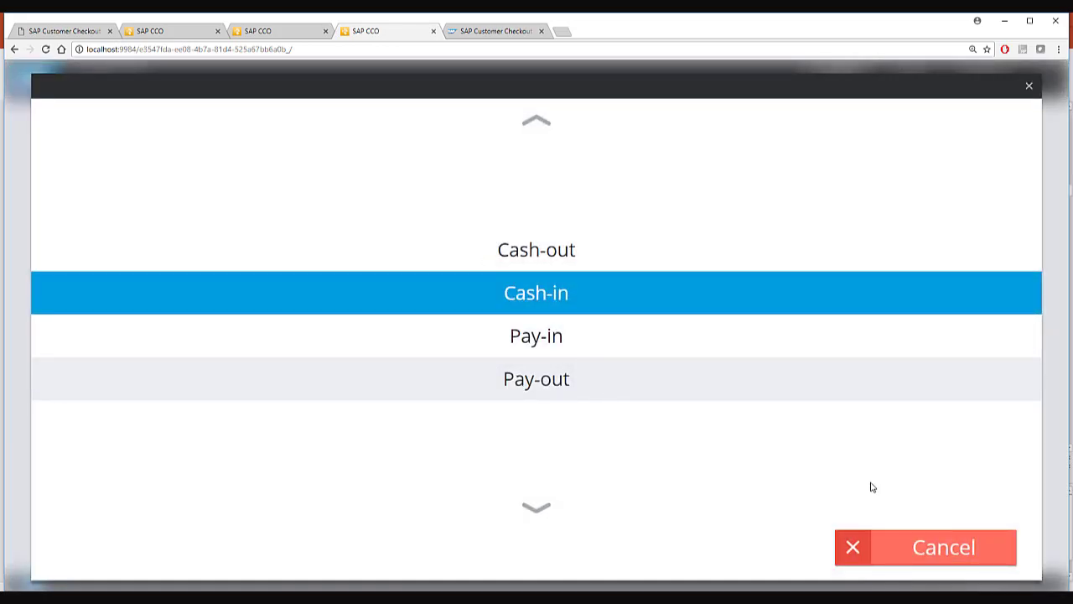
pyautogui.click(939, 545)
# Open the cashing-up summary, then the day-end closing page.
pyautogui.click(975, 94)
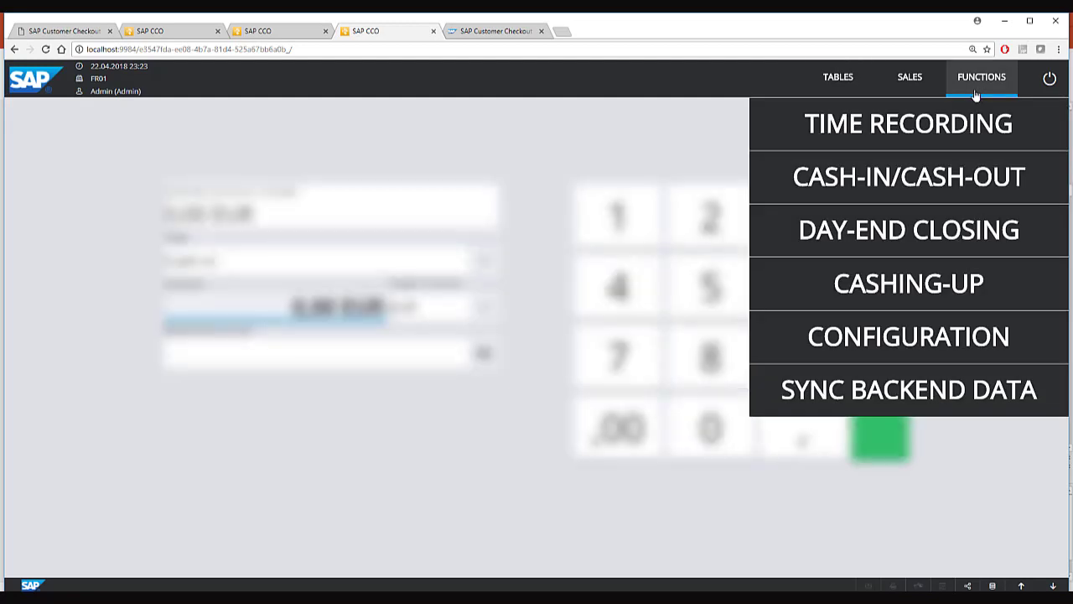
pyautogui.click(905, 288)
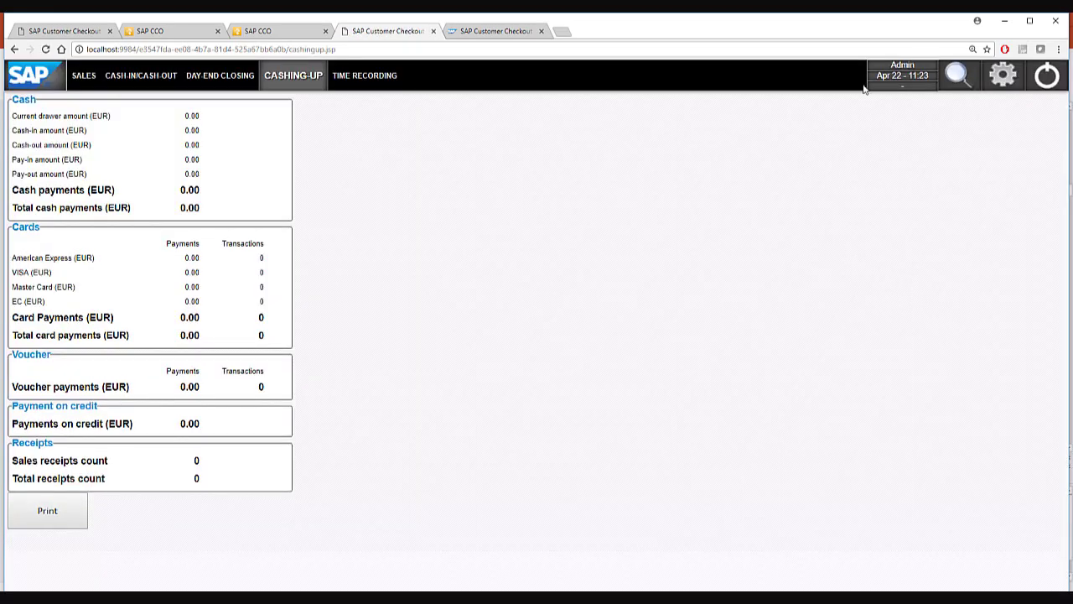
pyautogui.click(220, 77)
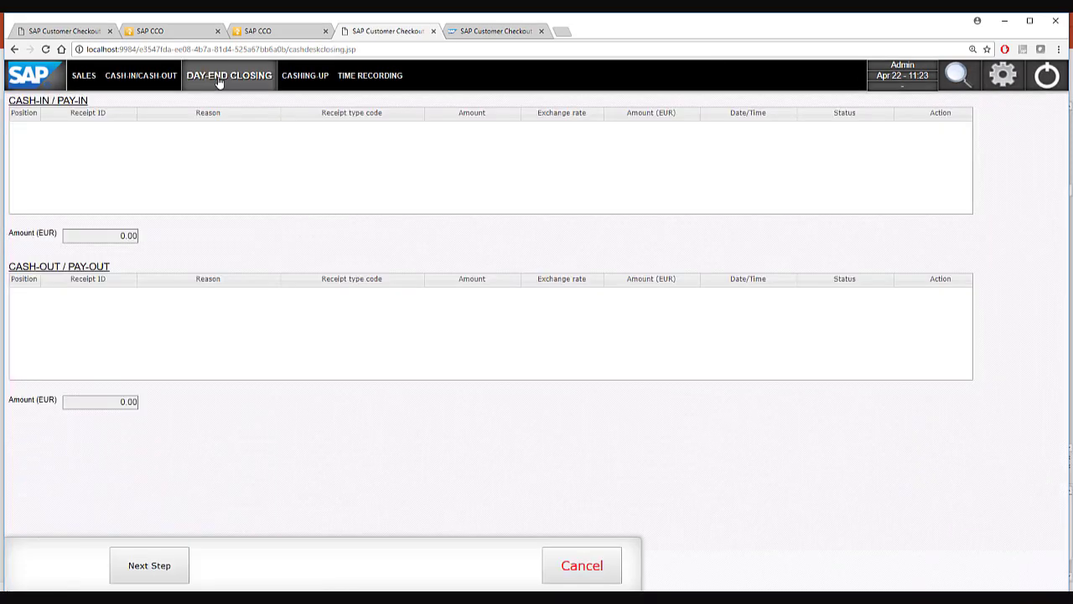
# Log in to the Customer Checkout manager back office as the Admin user with its password.
pyautogui.click(494, 31)
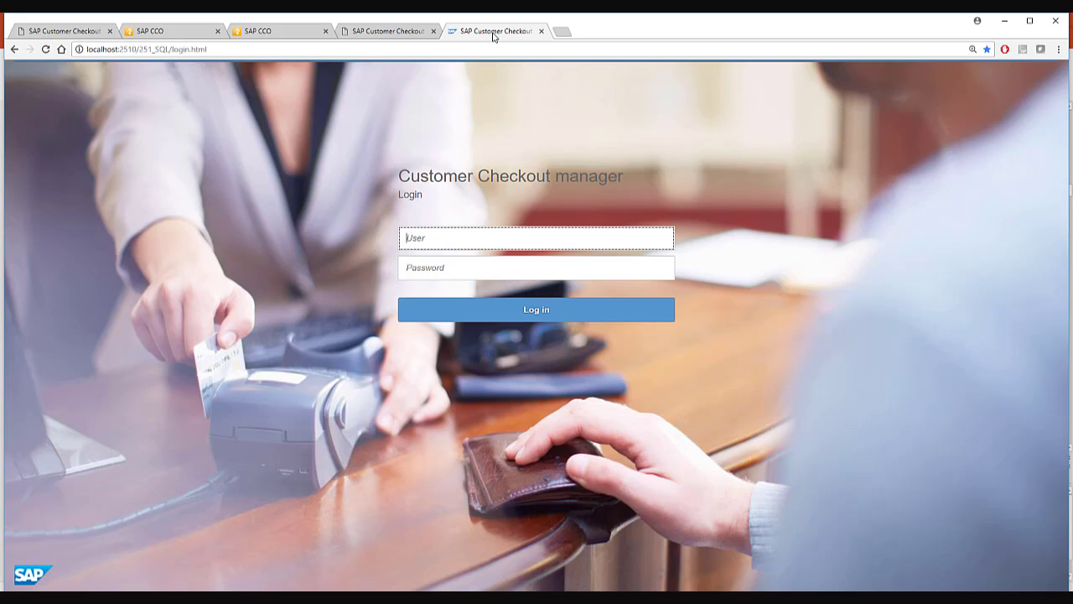
pyautogui.write('Admin')
pyautogui.press('Tab')
pyautogui.write('•••••••')
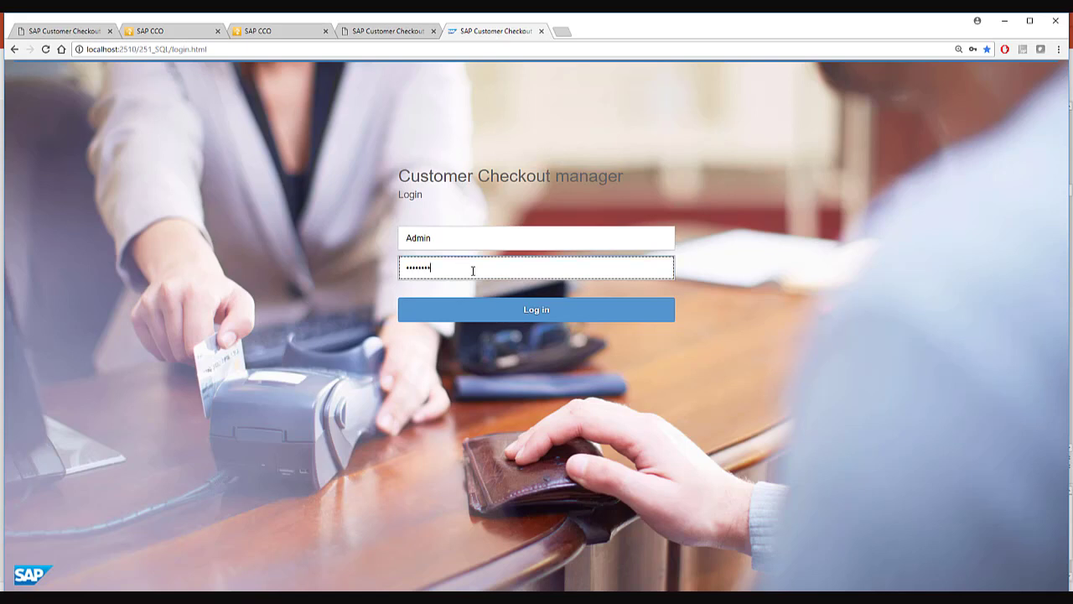
pyautogui.click(493, 303)
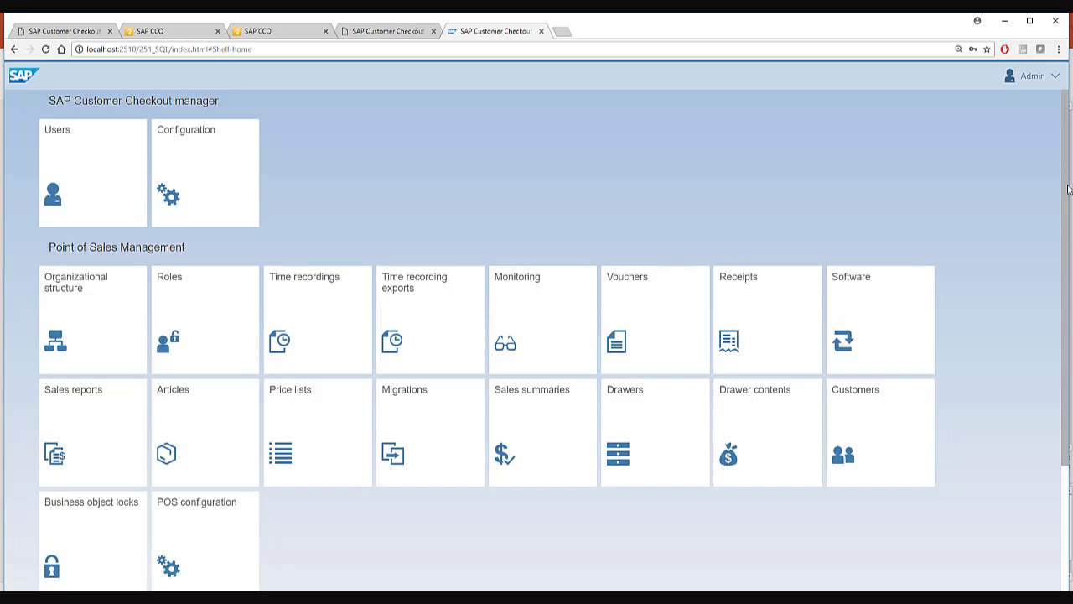
pyautogui.scroll(-3, 1063, 195)
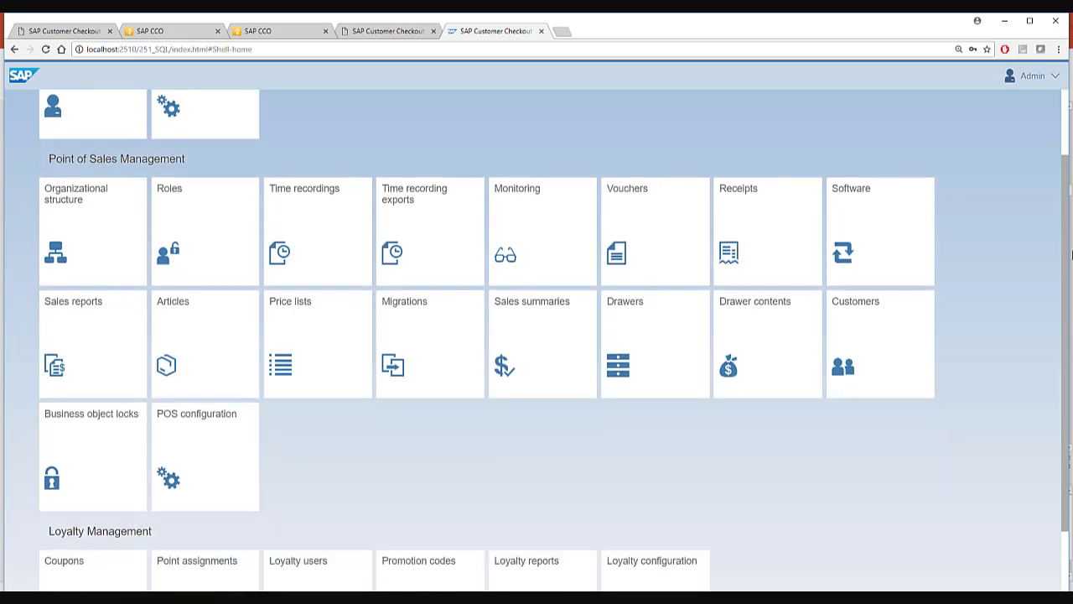
pyautogui.scroll(3, 1061, 202)
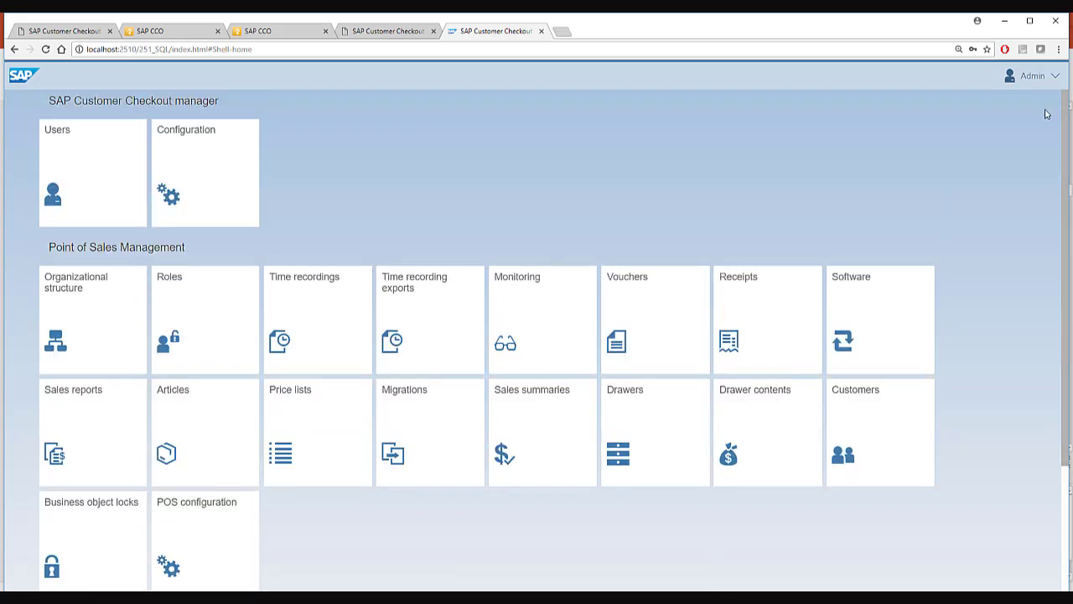
pyautogui.click(74, 327)
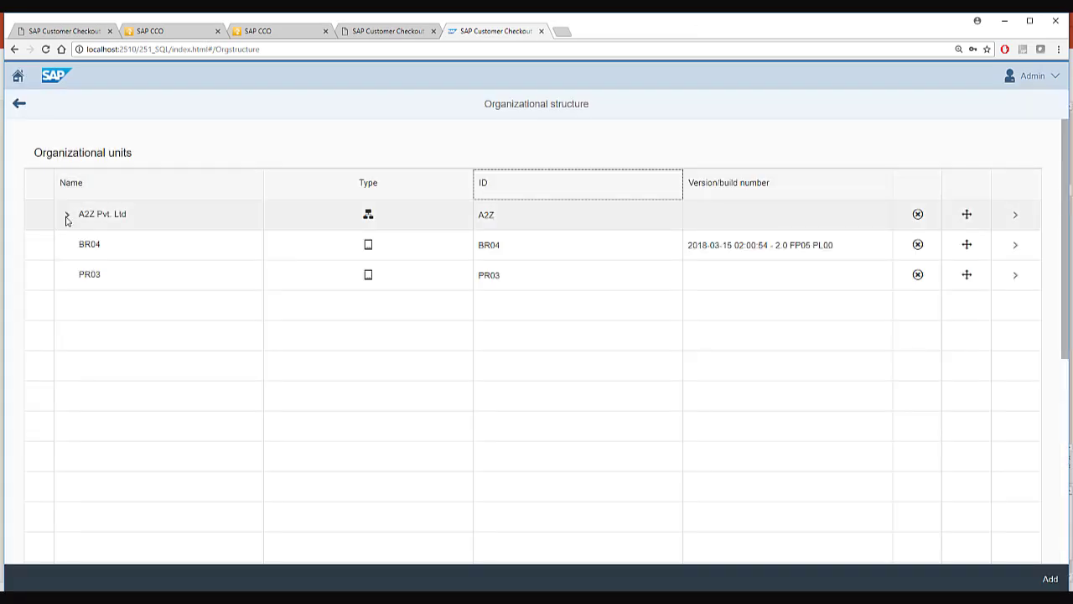
pyautogui.click(67, 215)
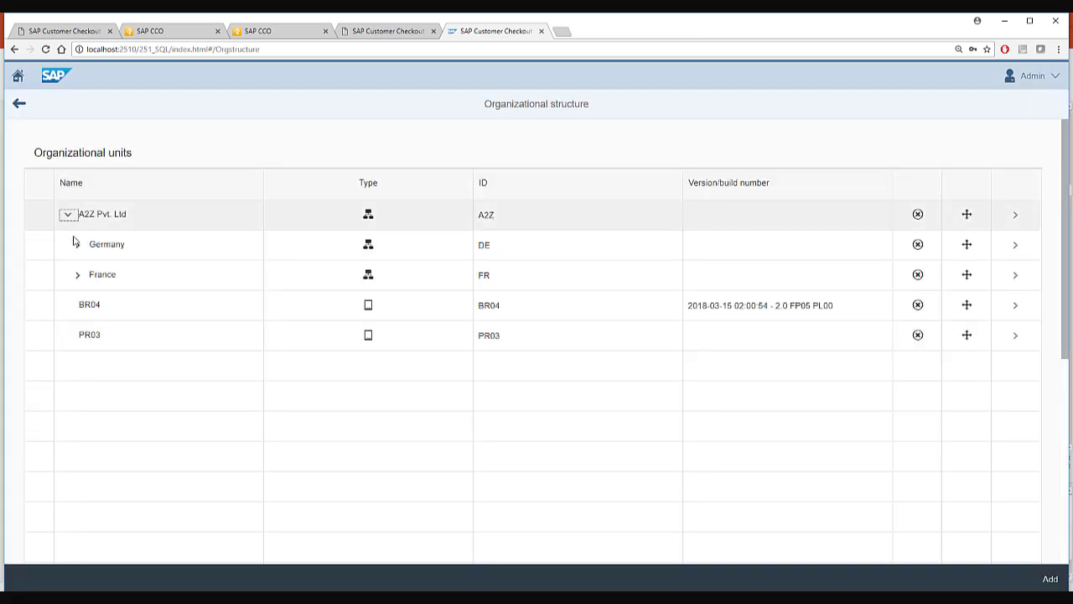
pyautogui.click(78, 245)
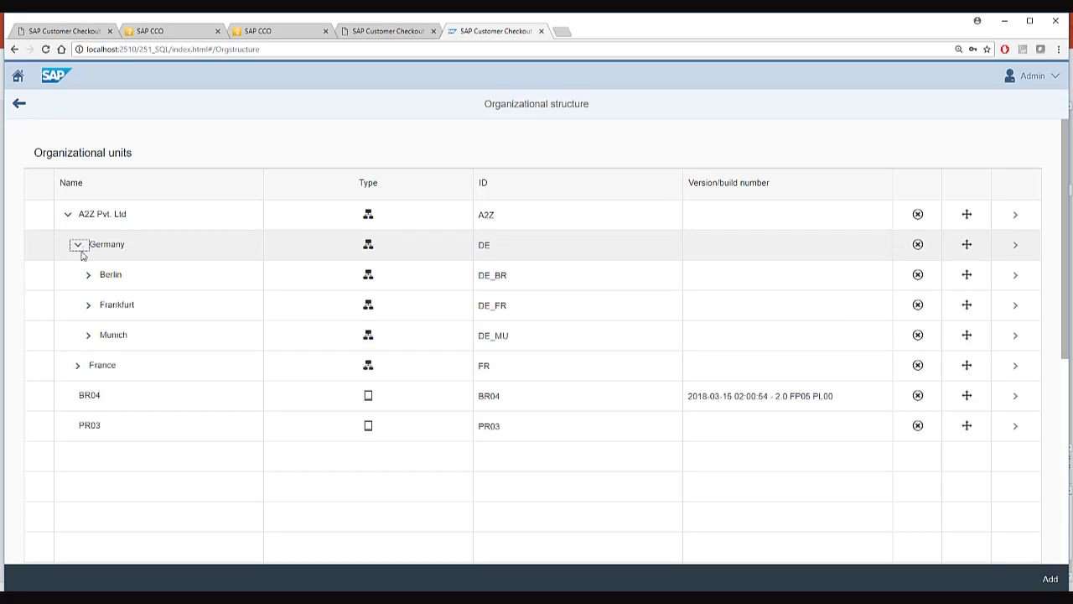
pyautogui.click(77, 369)
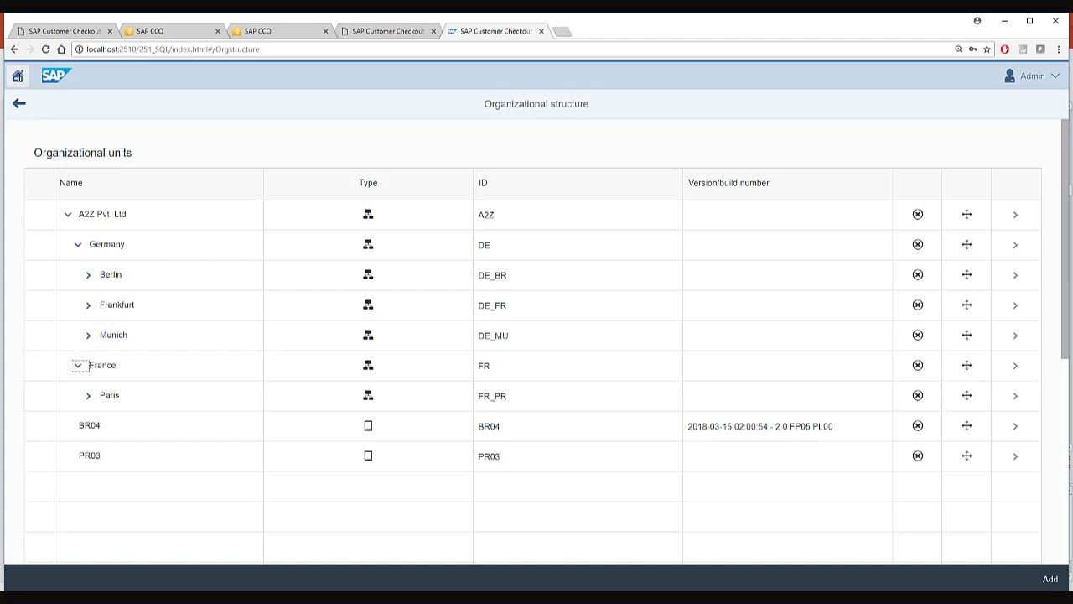
pyautogui.click(18, 76)
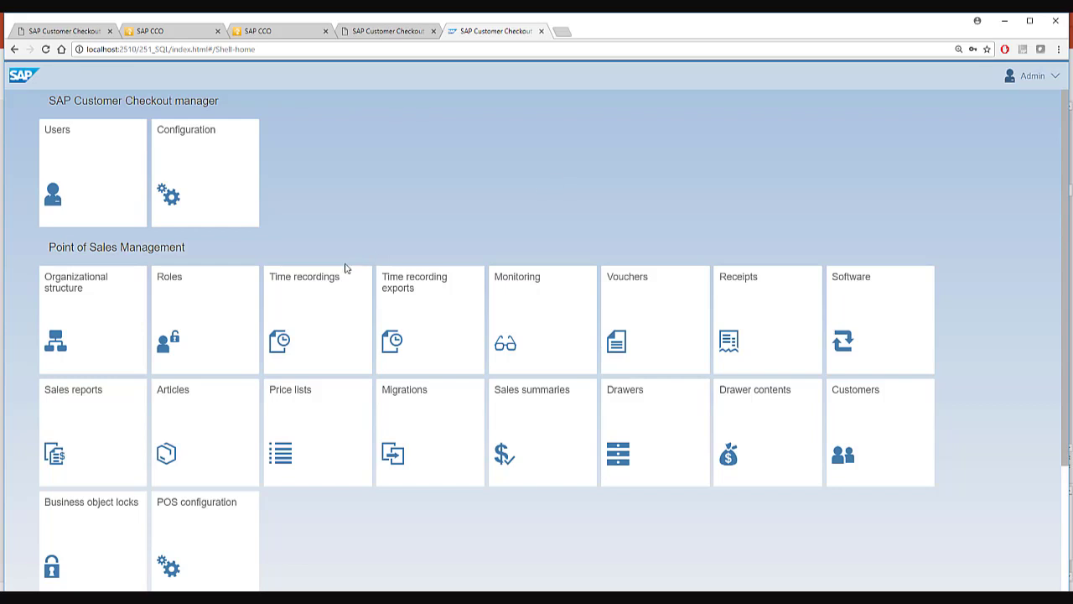
pyautogui.click(325, 329)
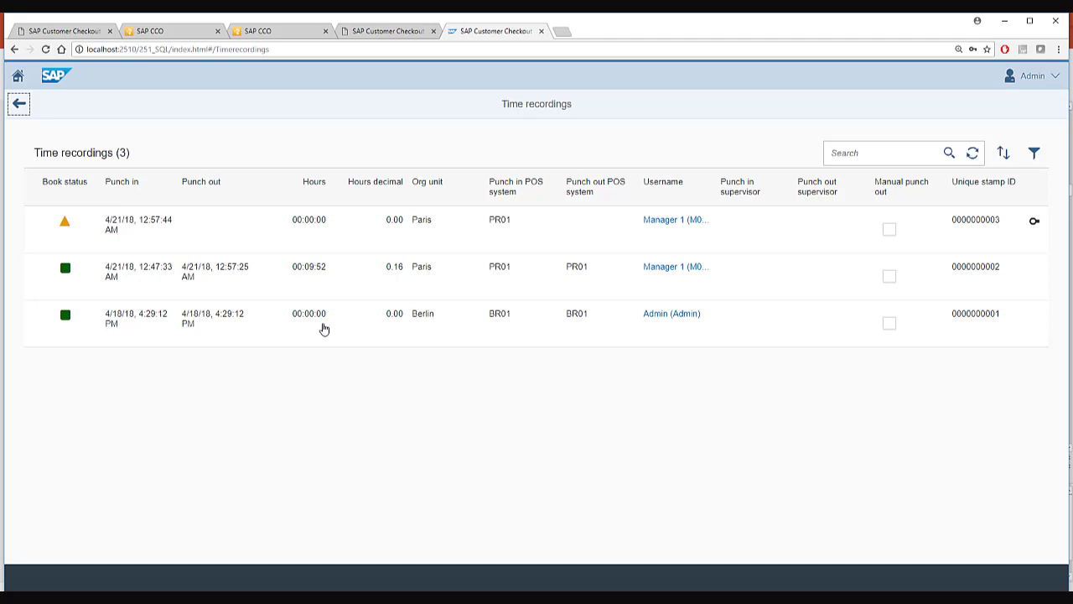
pyautogui.click(18, 76)
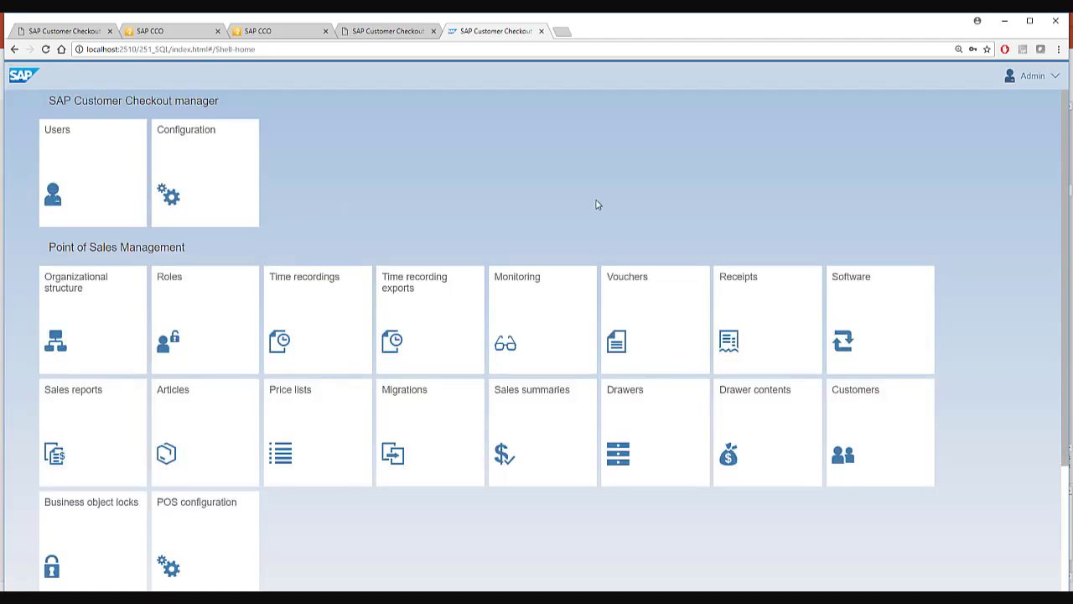
pyautogui.click(756, 313)
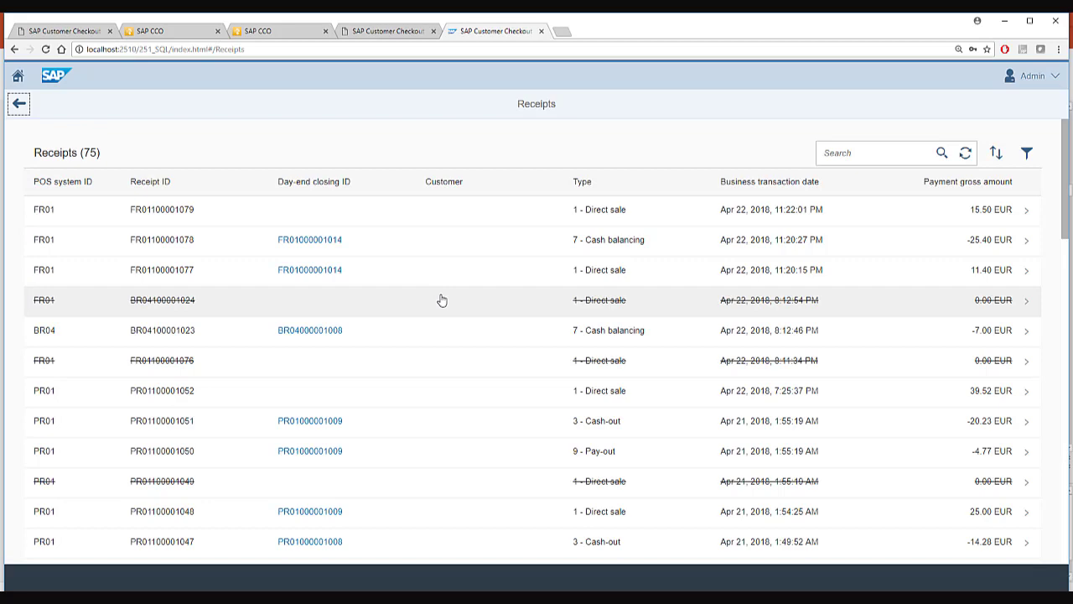
pyautogui.click(403, 209)
pyautogui.click(92, 216)
pyautogui.click(142, 218)
pyautogui.click(224, 216)
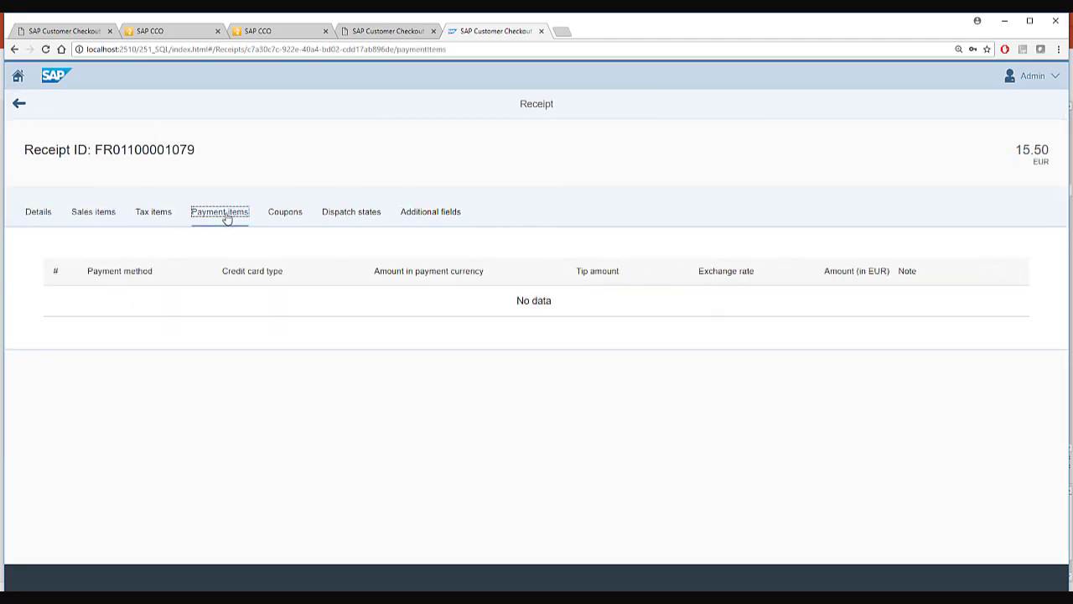
pyautogui.click(99, 213)
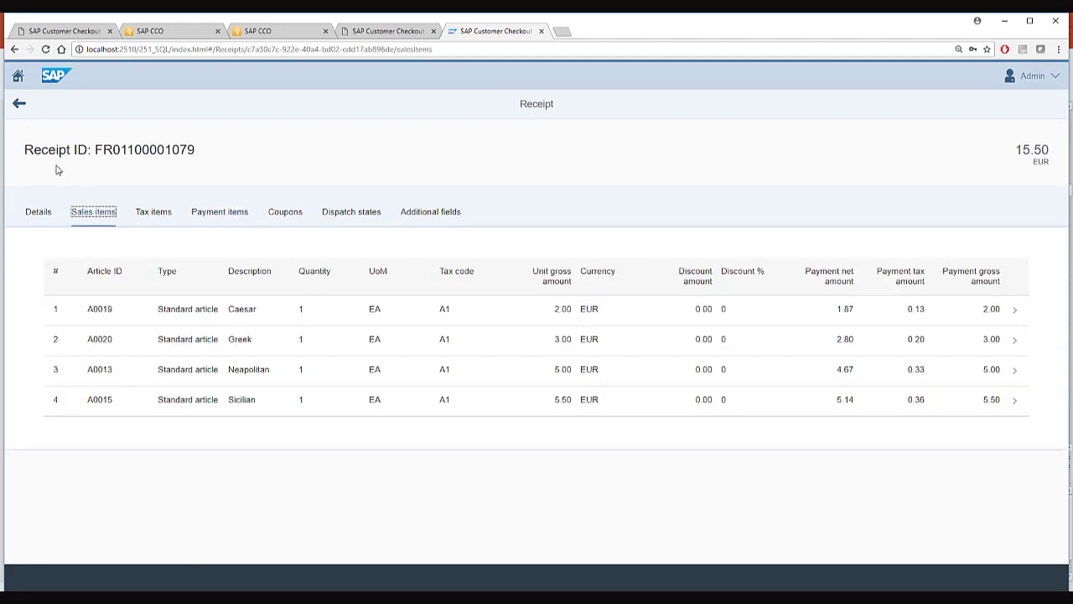
# From the home launchpad, open the Users list and display the Cashier 1 user's details.
pyautogui.click(18, 75)
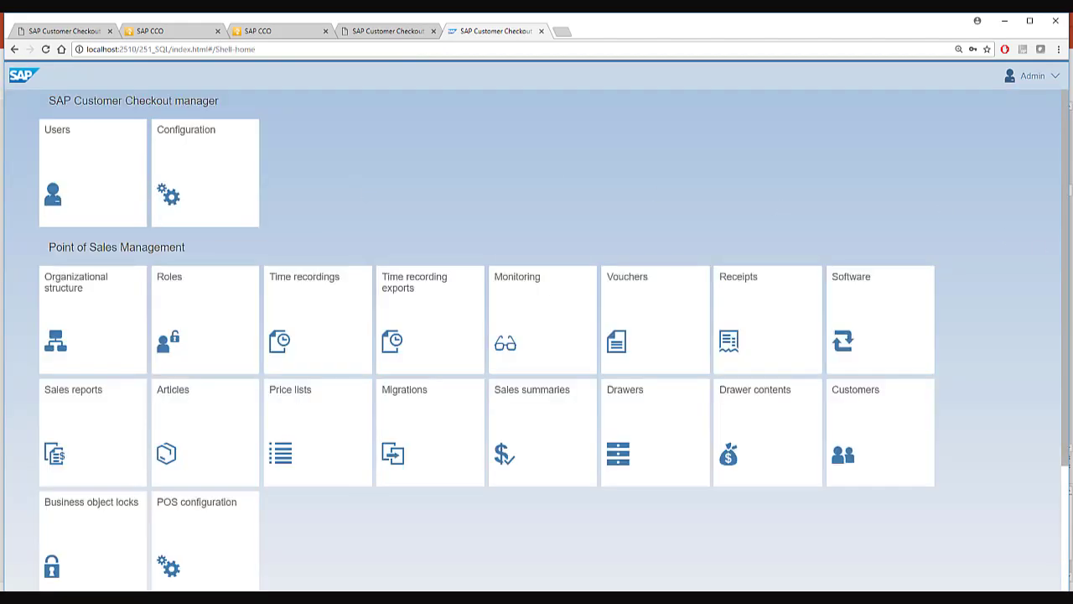
pyautogui.moveTo(1068, 277); pyautogui.dragTo(1065, 290)
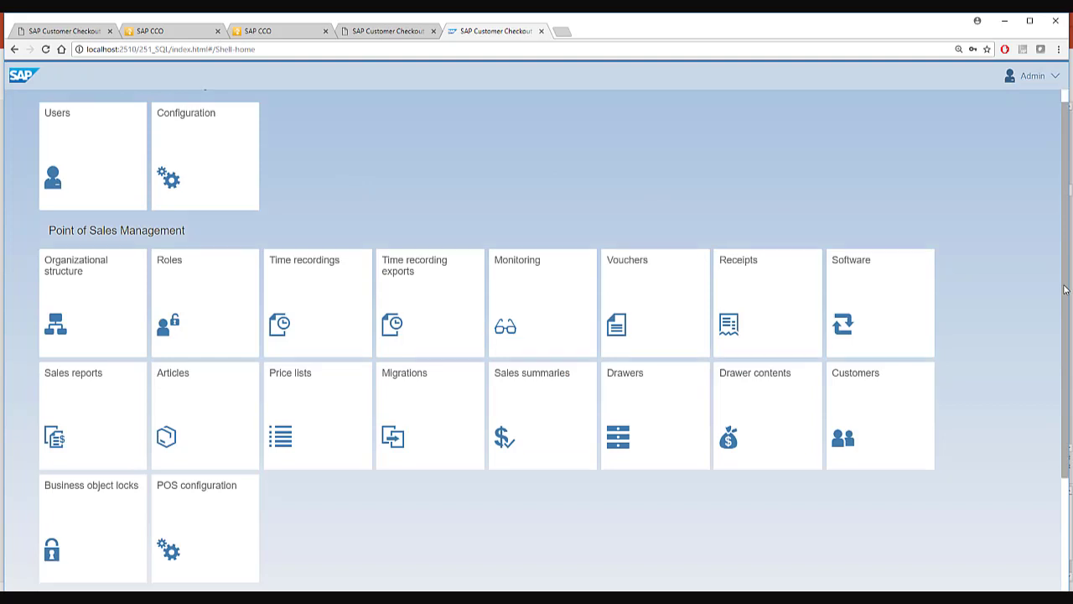
pyautogui.click(93, 154)
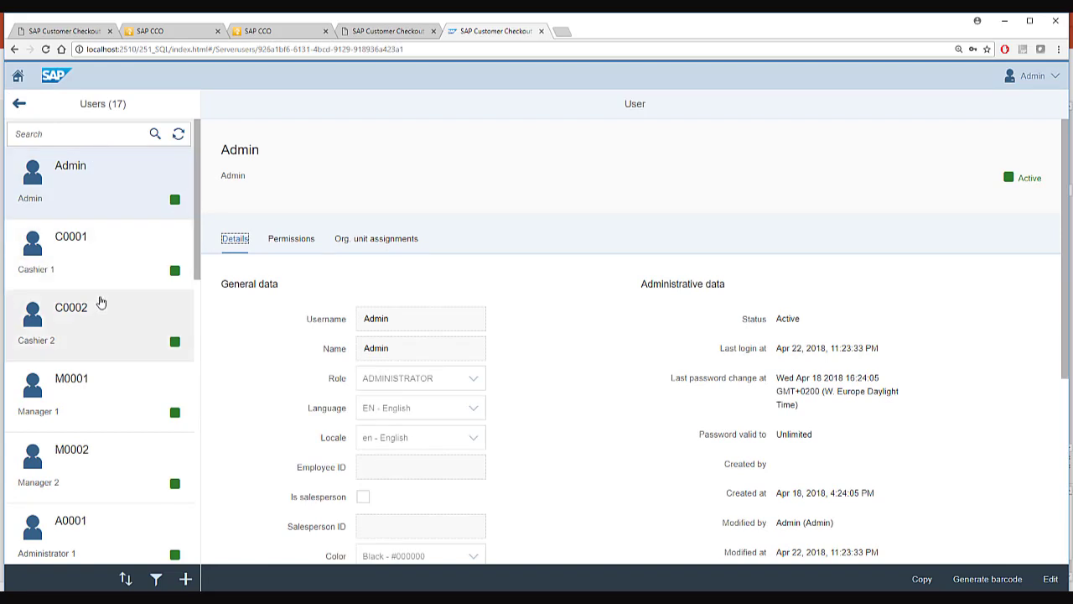
pyautogui.click(71, 270)
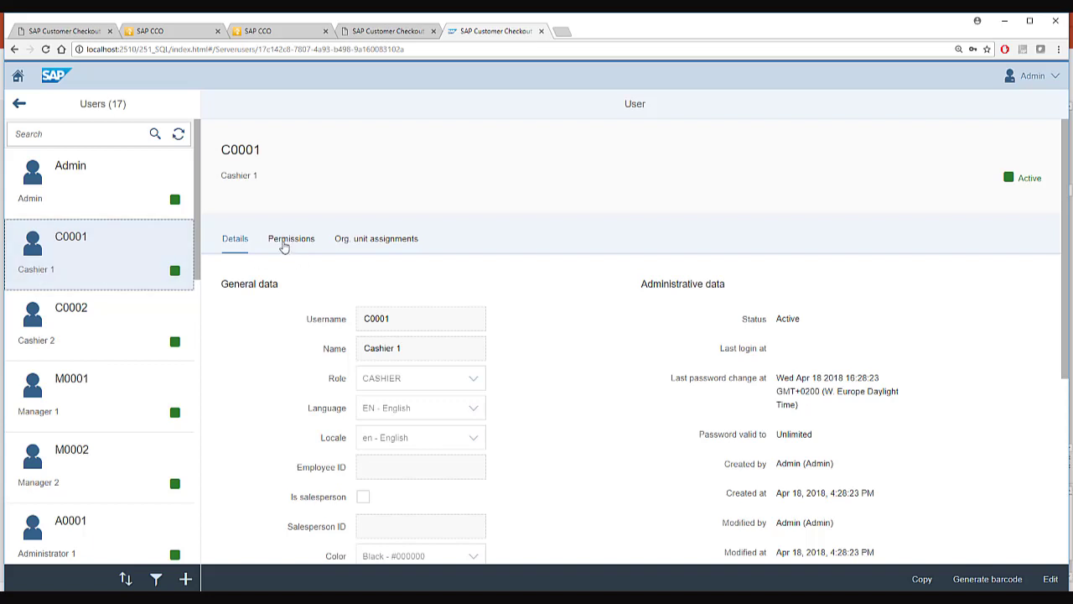
# Review Cashier 1's permissions, then show its organizational unit assignments.
pyautogui.click(285, 241)
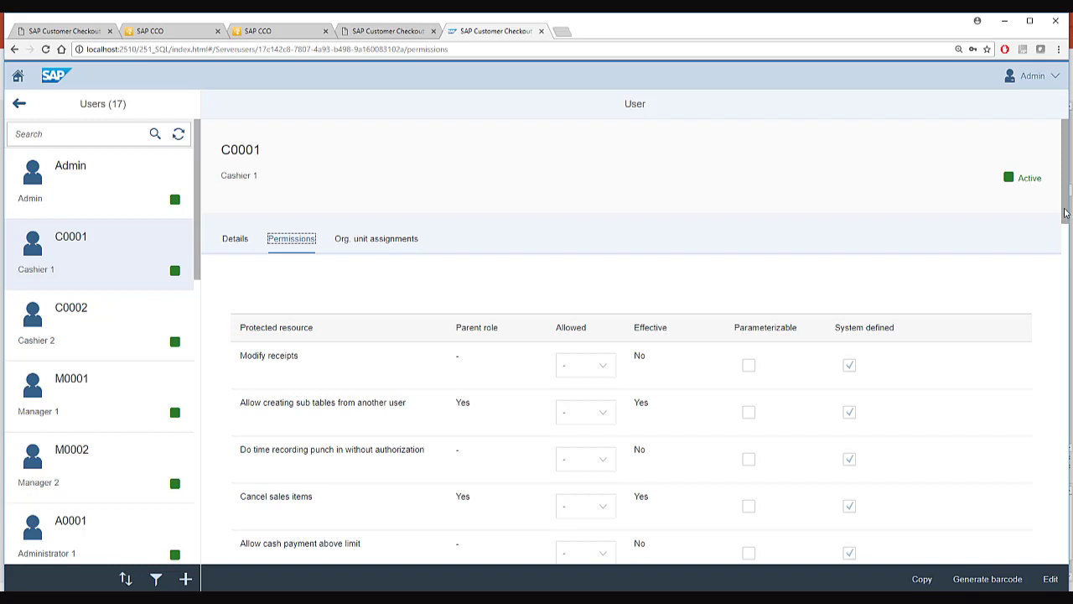
pyautogui.moveTo(1066, 215); pyautogui.dragTo(1066, 246)
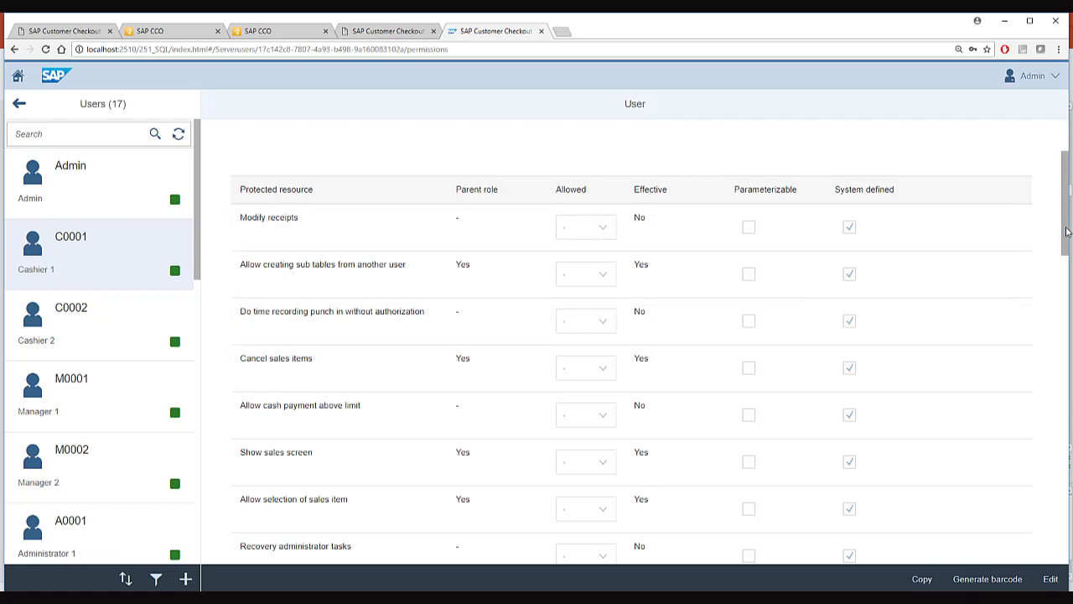
pyautogui.moveTo(1067, 232); pyautogui.dragTo(1063, 527)
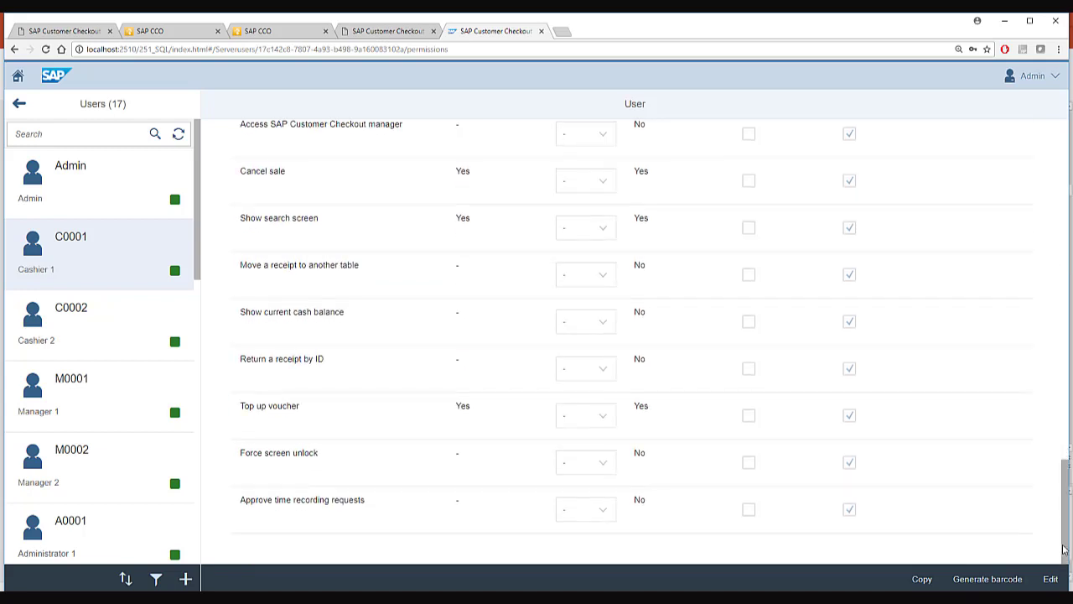
pyautogui.scroll(15, 1054, 385)
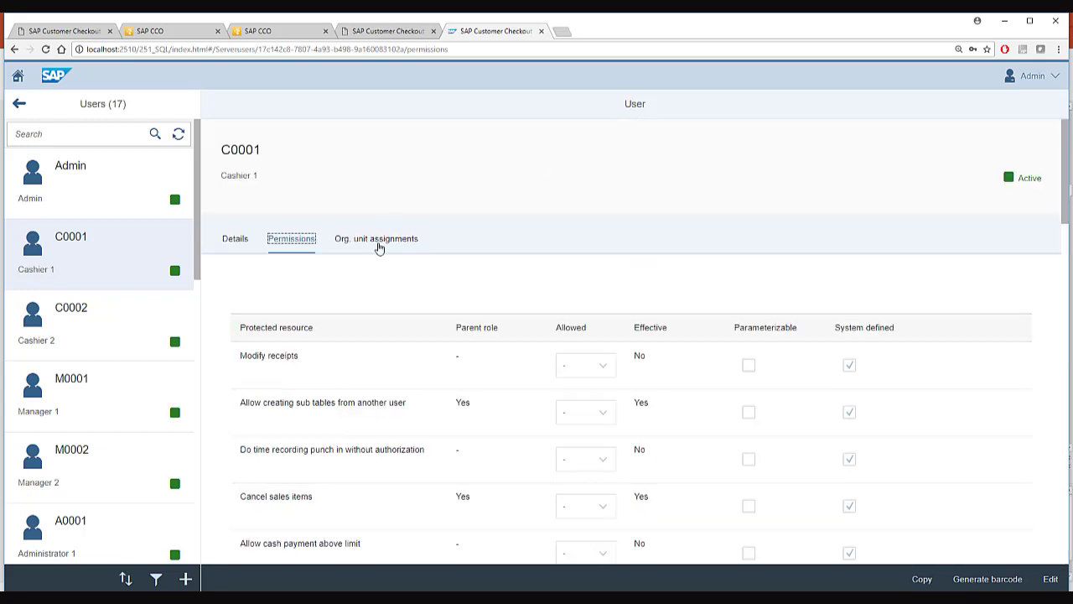
pyautogui.click(379, 243)
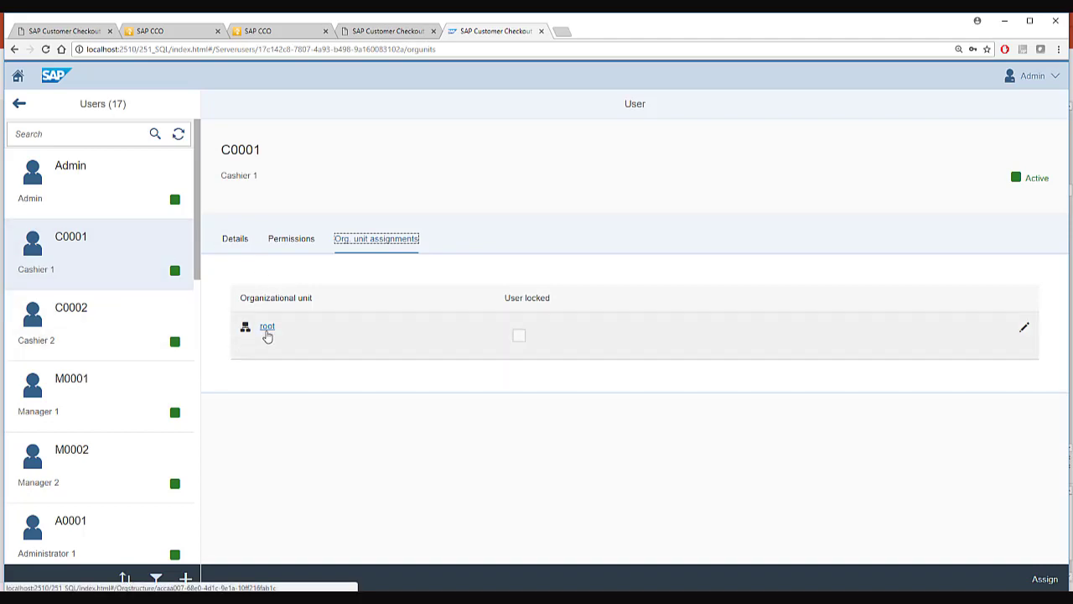
# Return to the home launchpad and browse down to the Loyalty Management tiles and back.
pyautogui.click(267, 327)
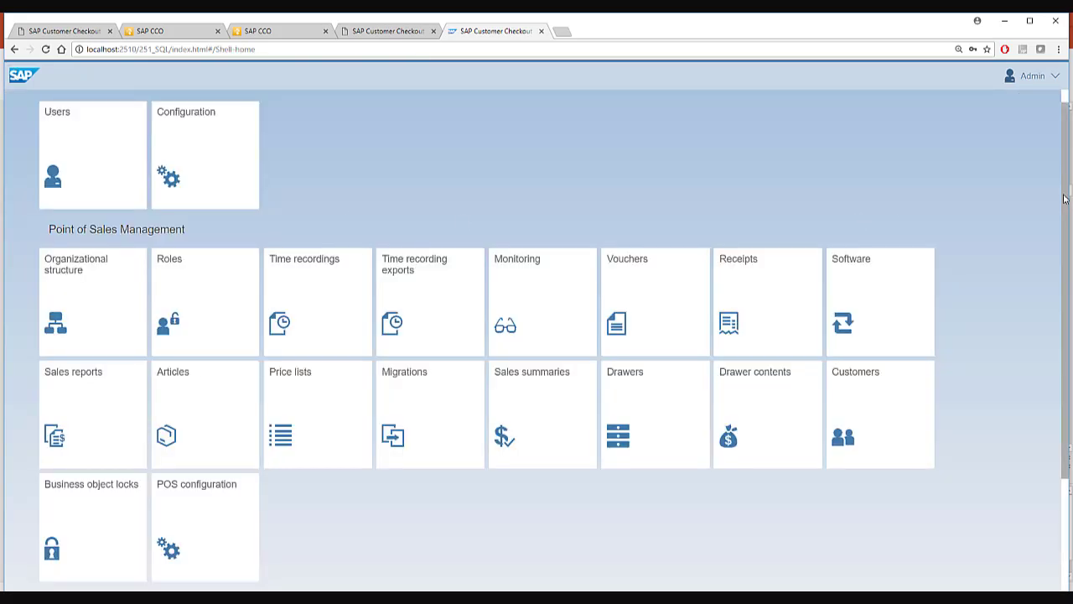
pyautogui.scroll(-2, 1065, 198)
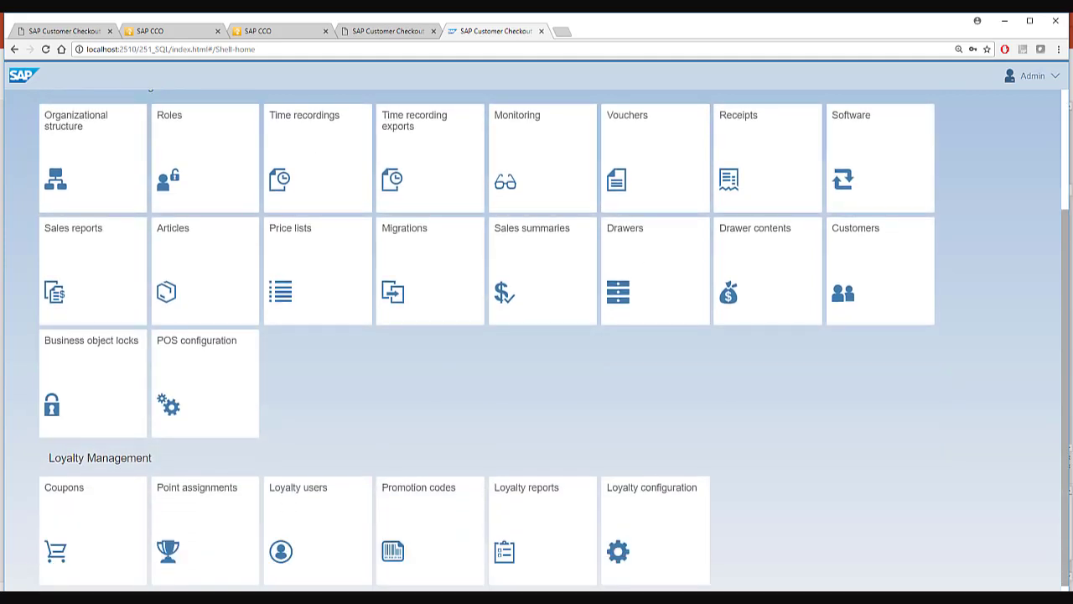
pyautogui.scroll(-1, 1071, 323)
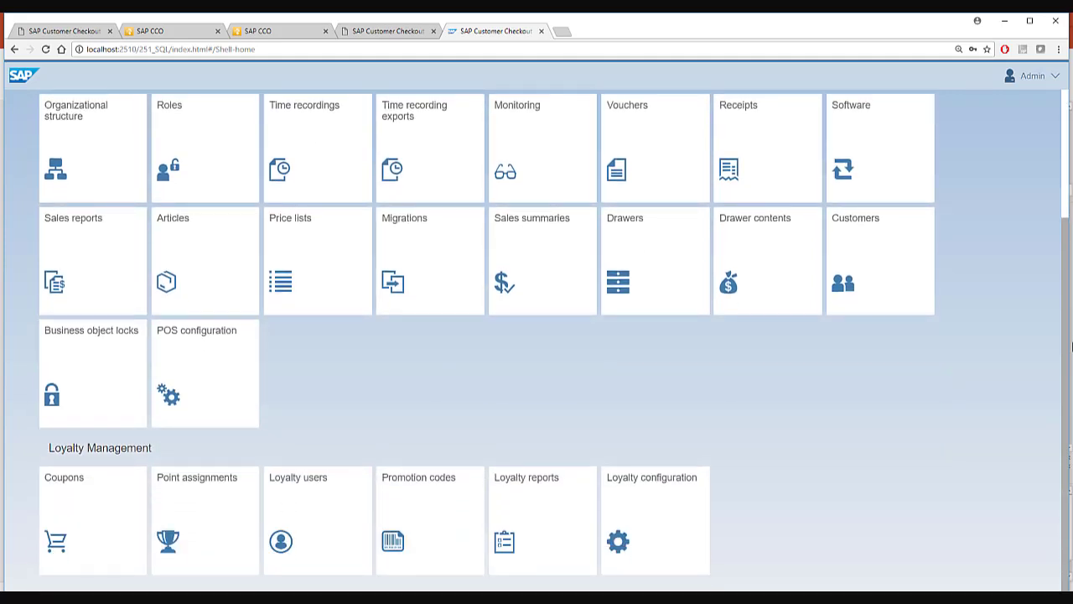
pyautogui.moveTo(1071, 364); pyautogui.dragTo(1065, 158)
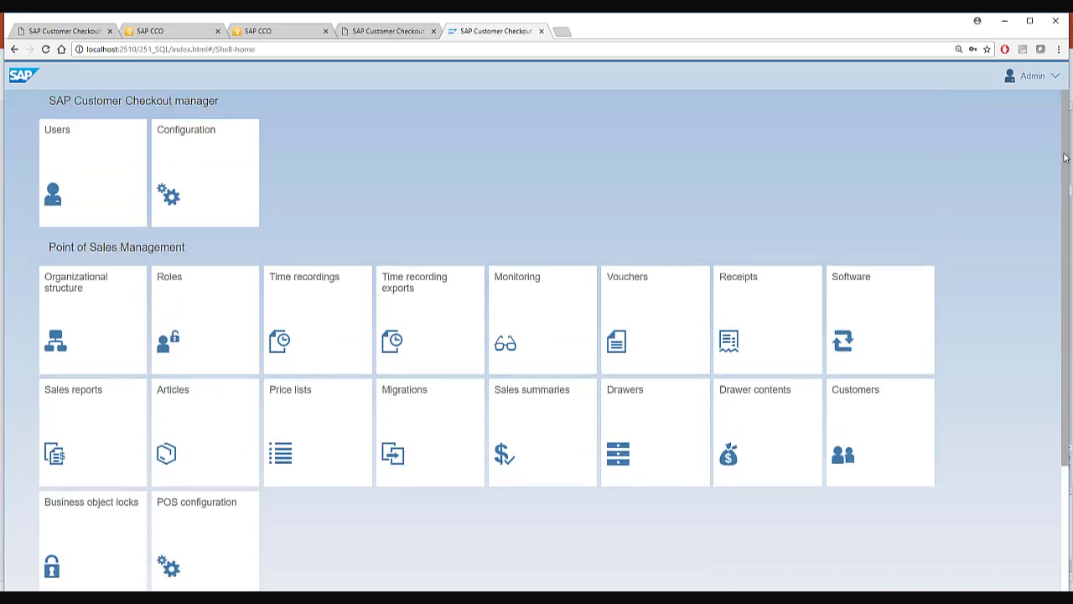